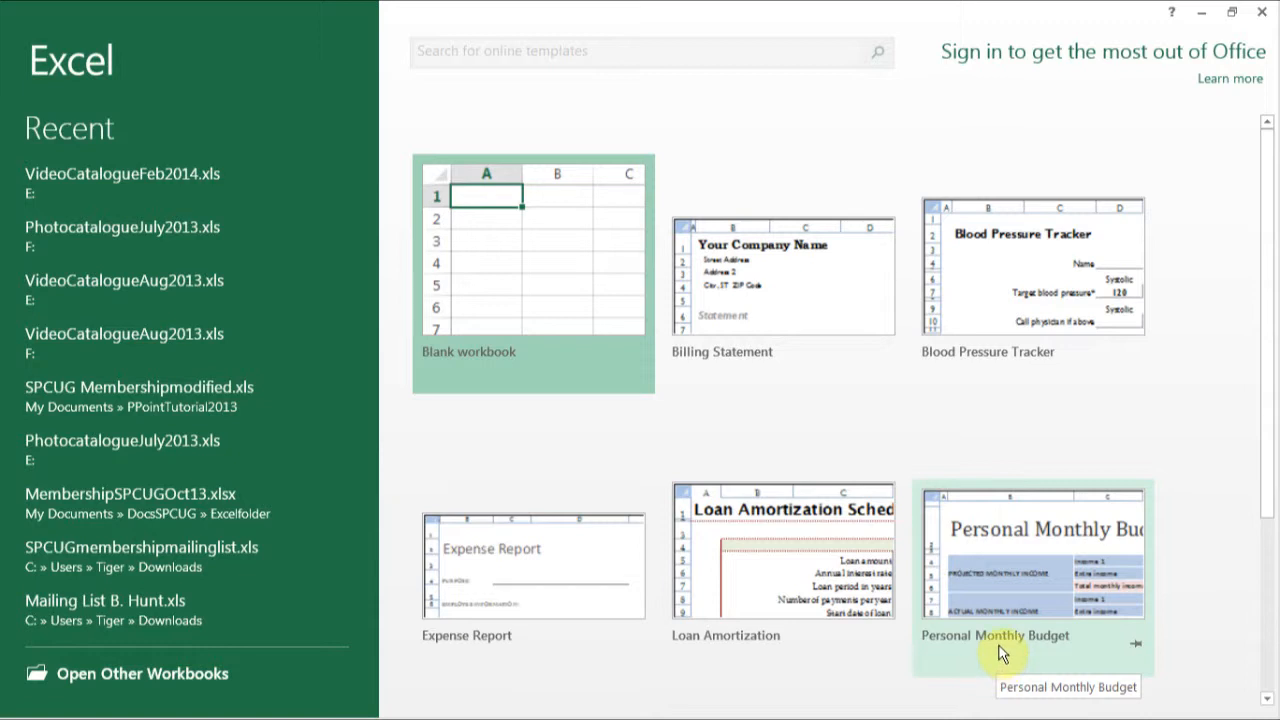
# Step: Create a blank workbook and select cells such as B3 and C4 to check their references, returning to A1
pyautogui.click(522, 311)
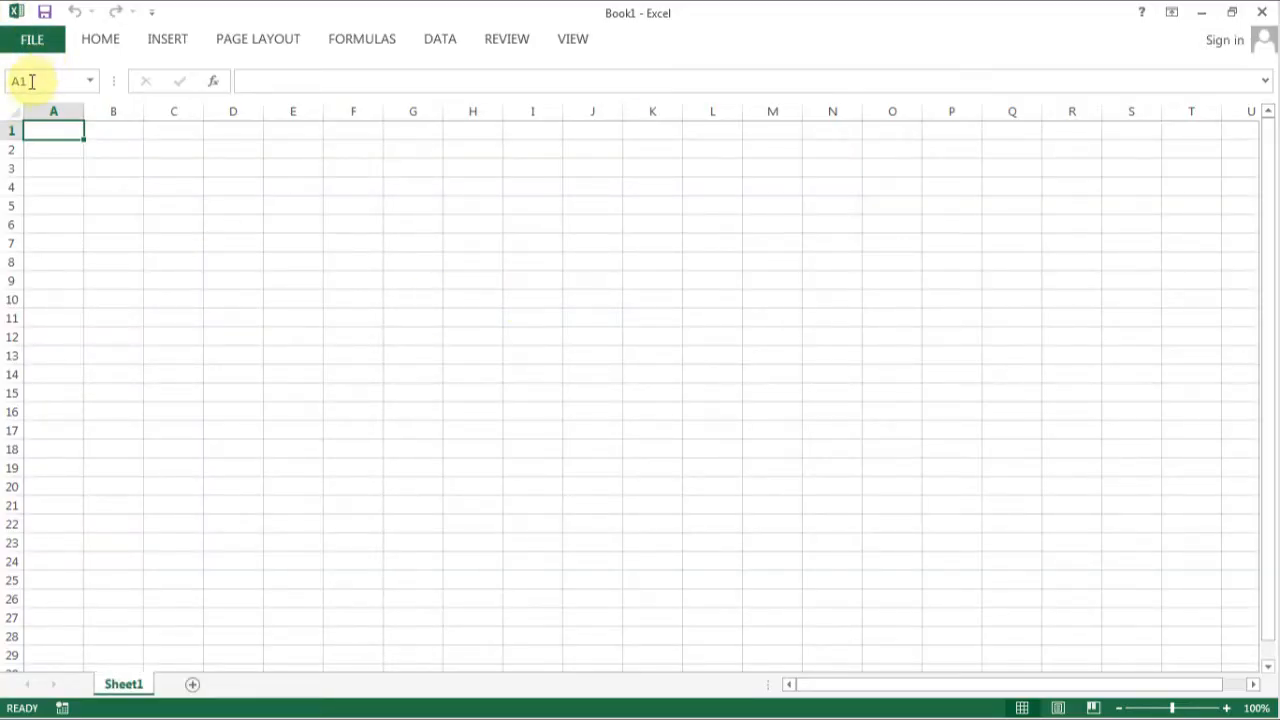
pyautogui.click(103, 170)
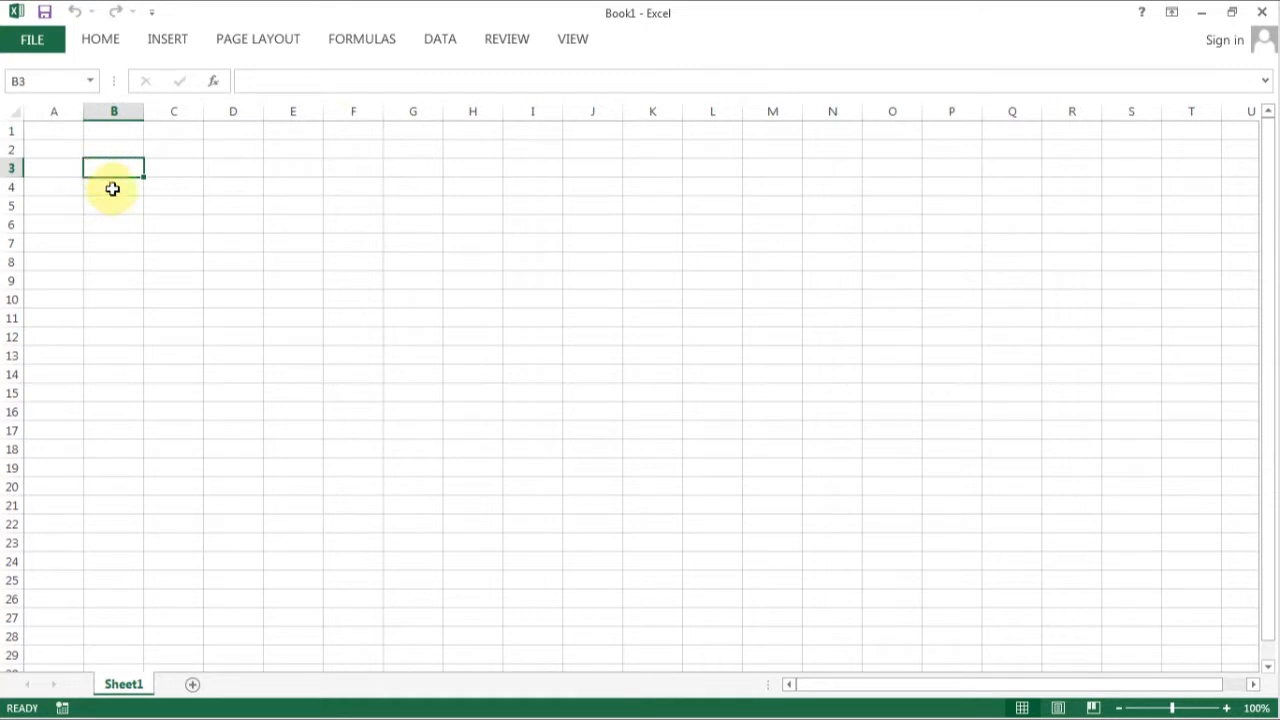
pyautogui.click(159, 188)
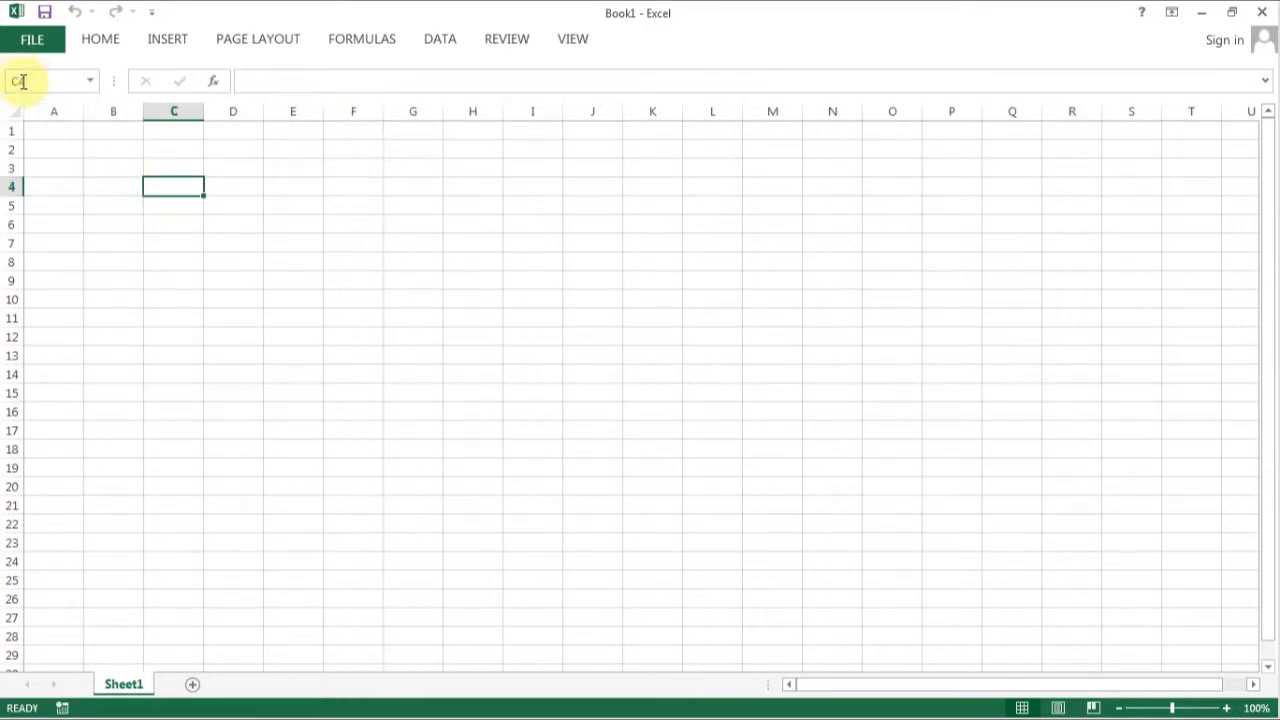
pyautogui.click(215, 207)
pyautogui.hotkey('ctrl', 'Home')
pyautogui.click(62, 80)
pyautogui.click(55, 129)
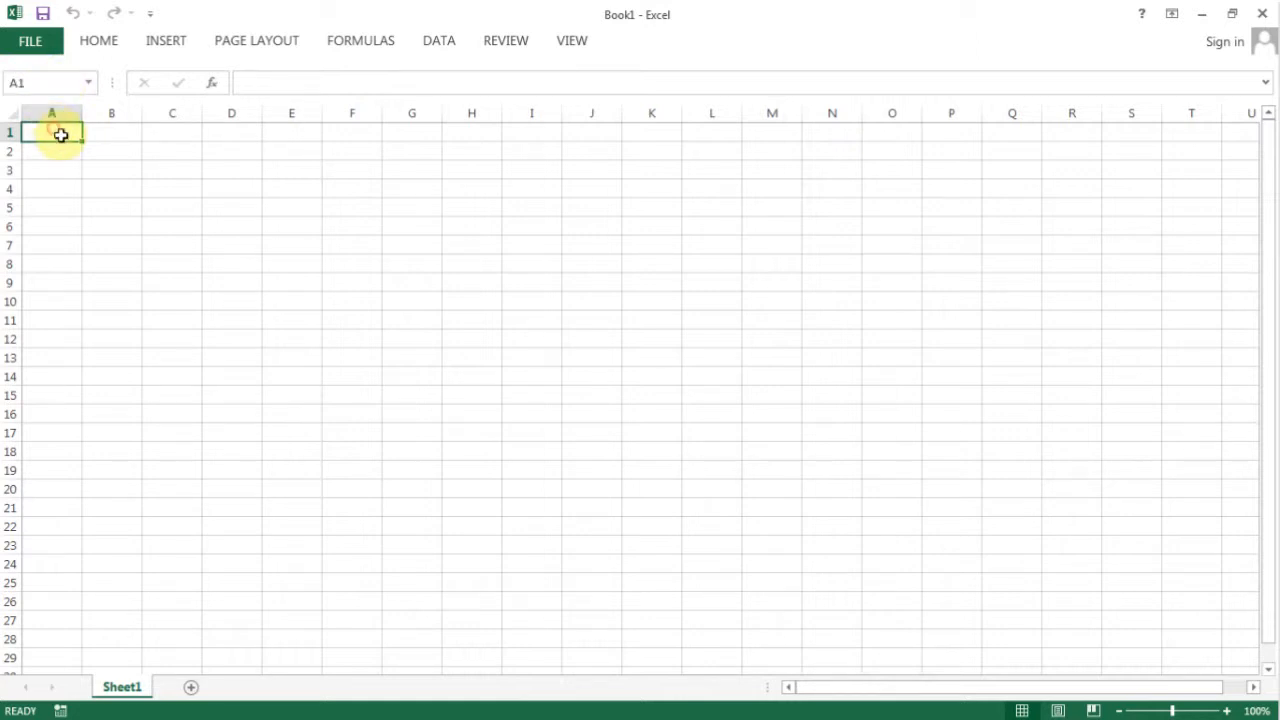
# Step: Select cells B6, C6 and D6 in turn to compare their references, finishing on cell A1
pyautogui.click(115, 220)
pyautogui.click(192, 224)
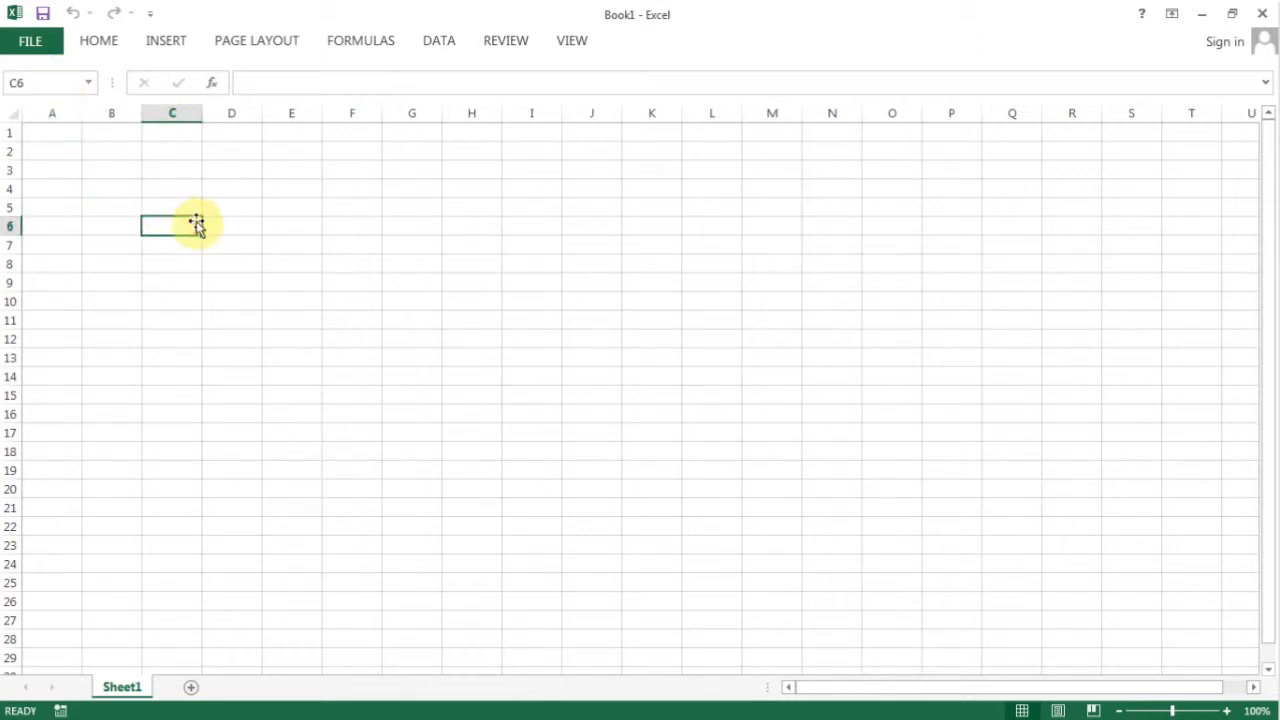
pyautogui.click(252, 220)
pyautogui.click(42, 83)
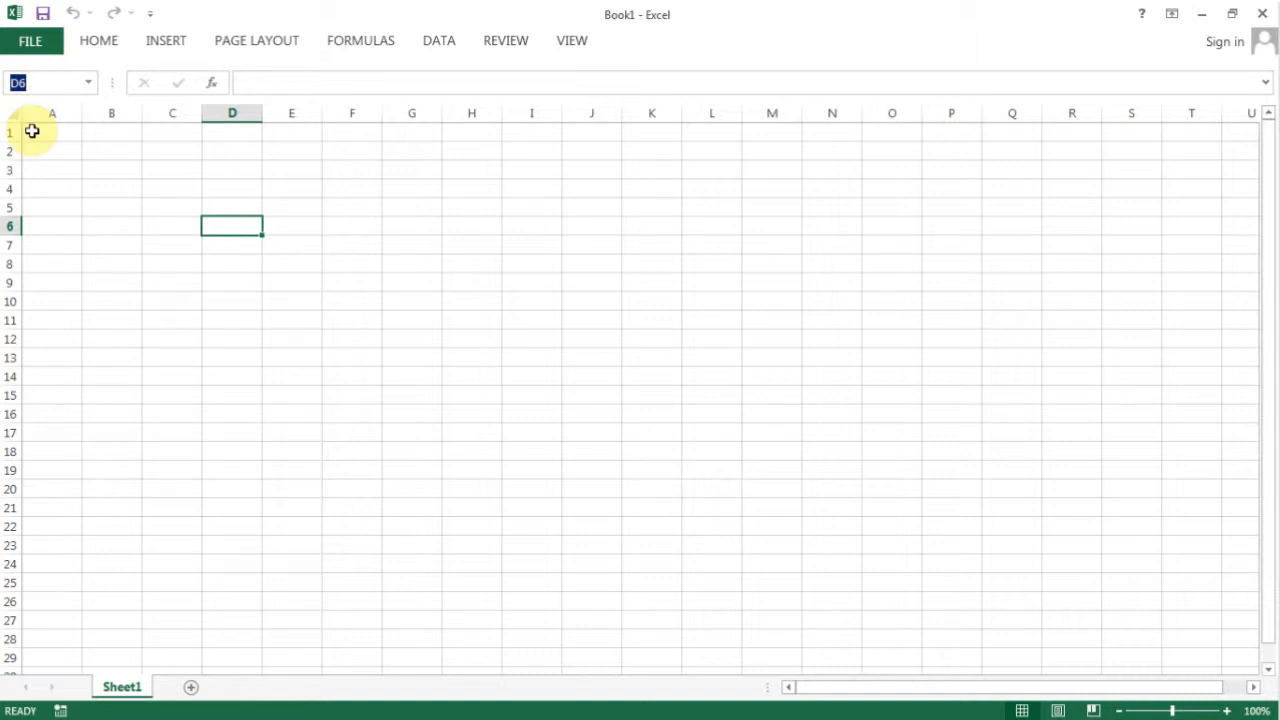
pyautogui.click(32, 133)
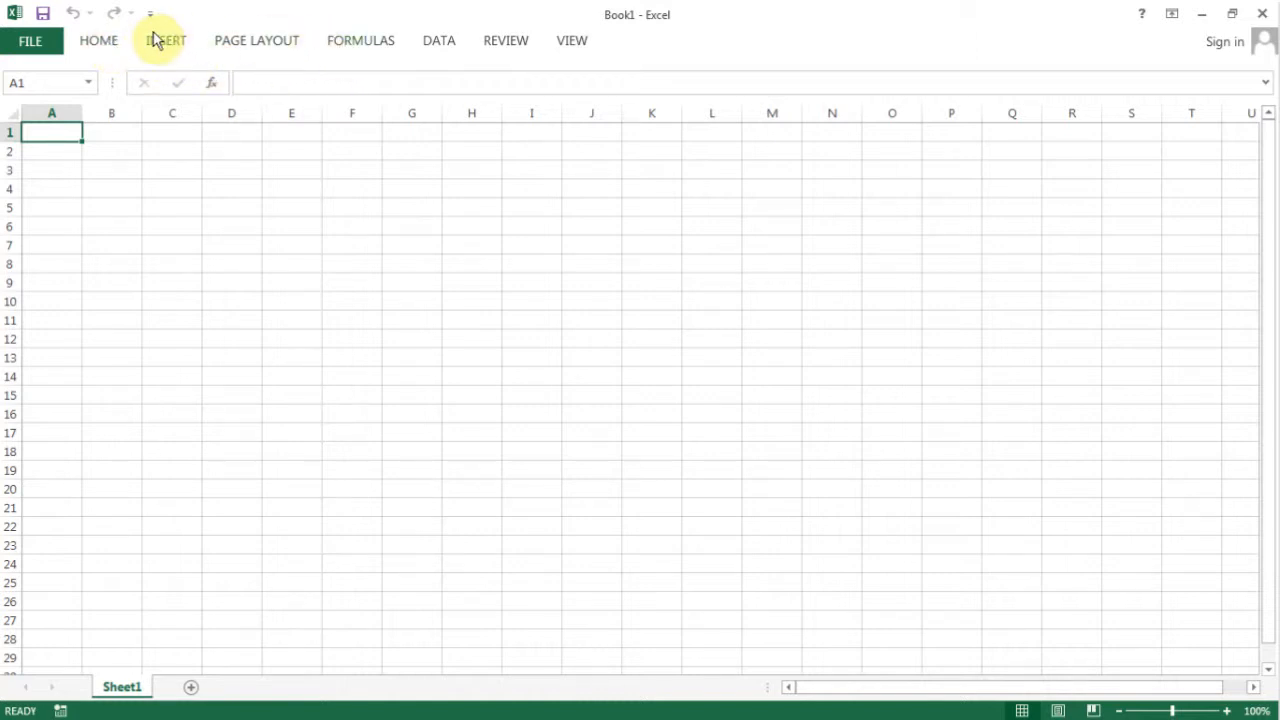
# Step: Examine the Home and Insert command sets on the ribbon
pyautogui.click(99, 41)
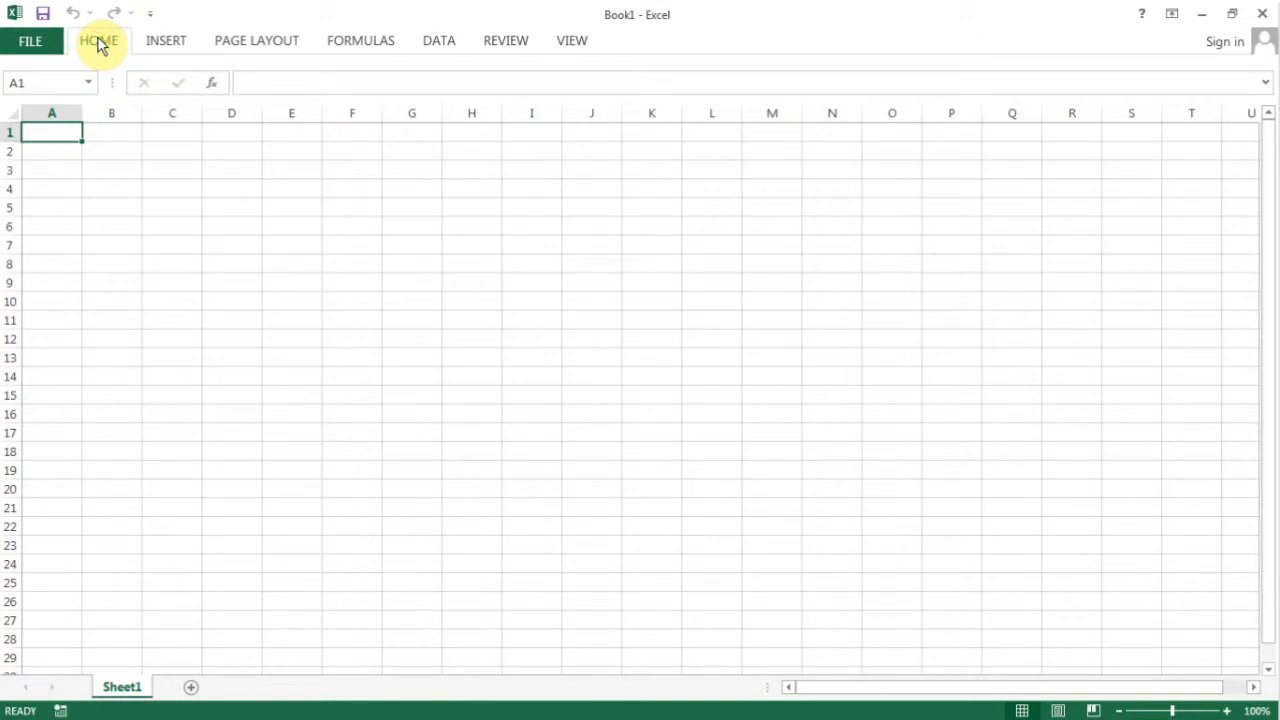
pyautogui.click(99, 41)
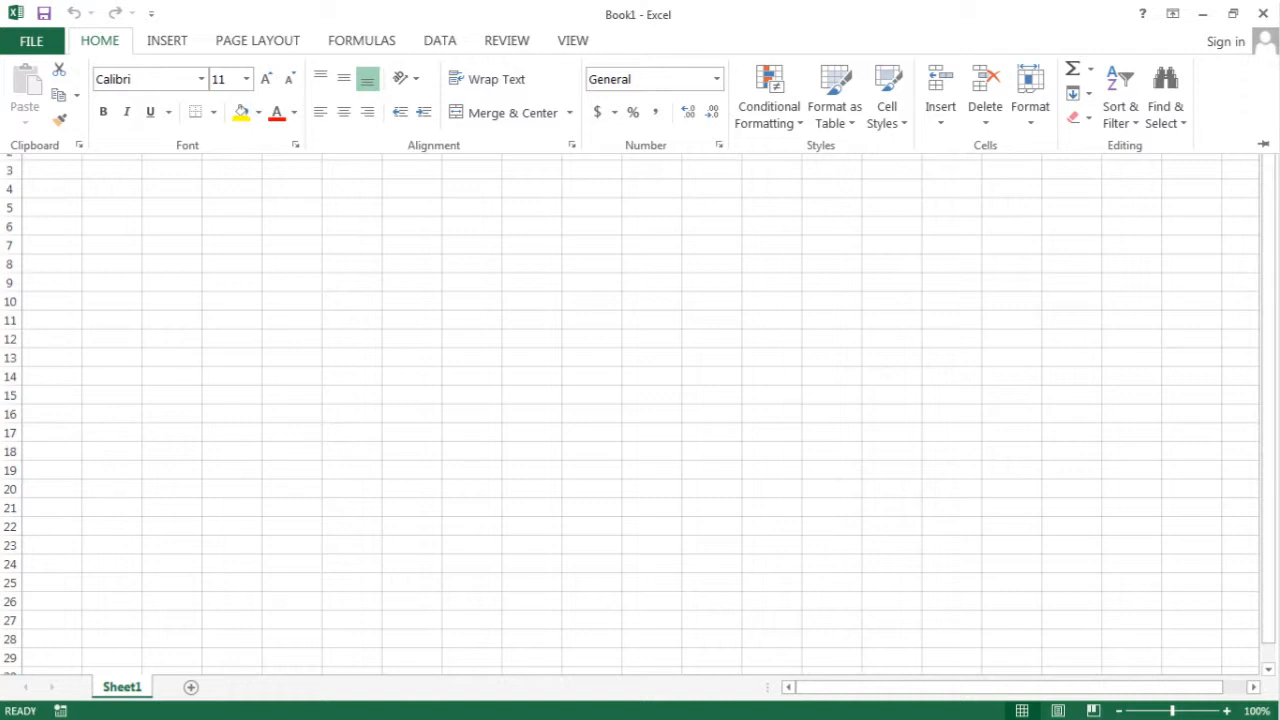
pyautogui.click(166, 42)
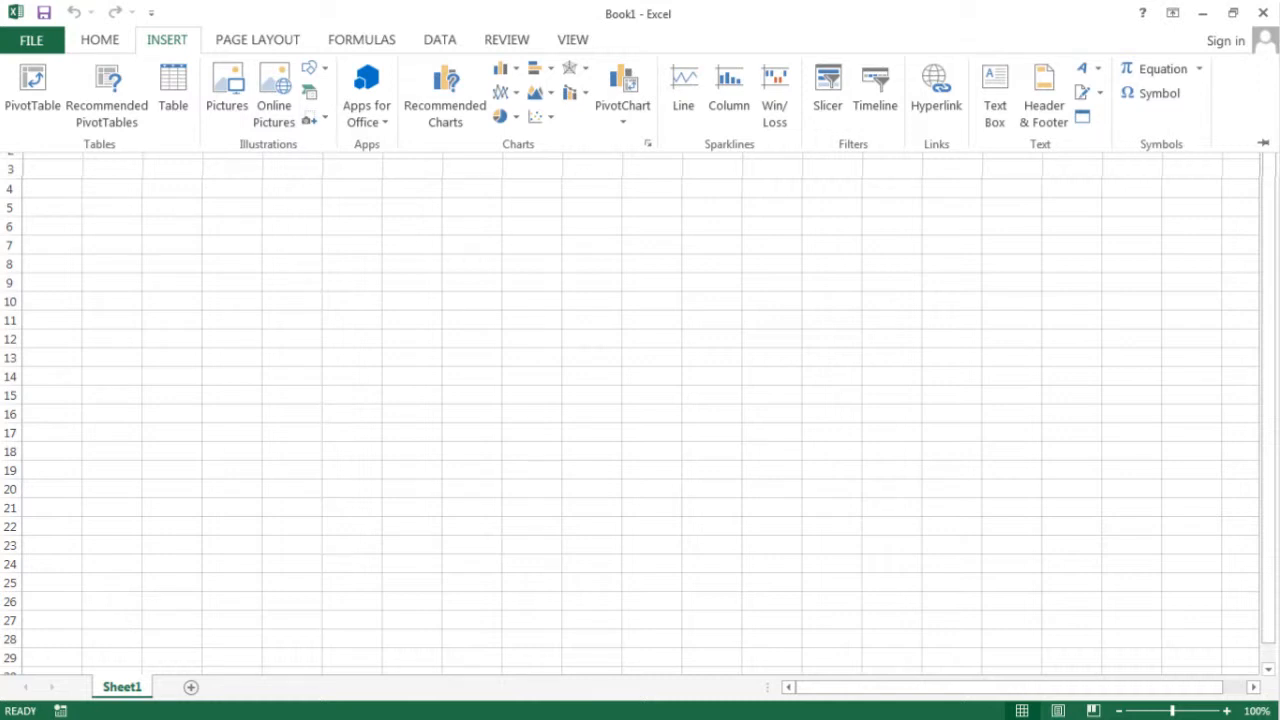
pyautogui.click(99, 44)
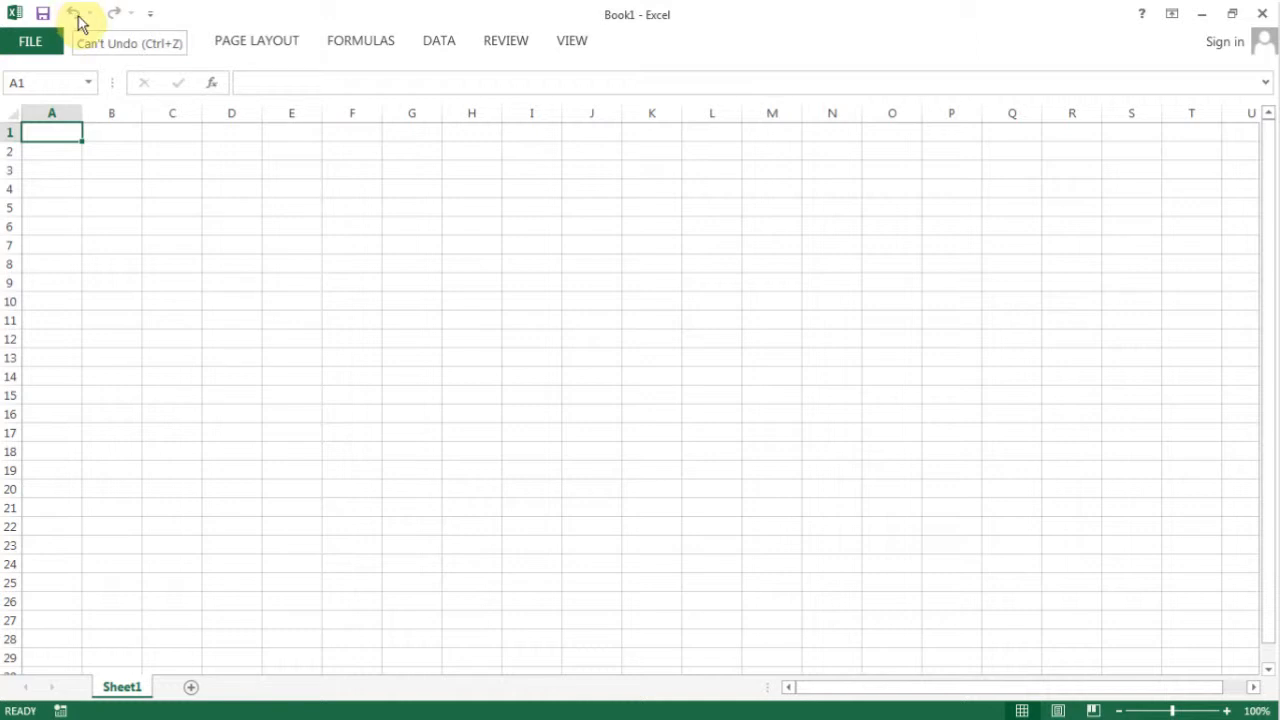
# Step: View the Quick Access Toolbar customization choices, Excel Help and the ribbon display options
pyautogui.click(153, 17)
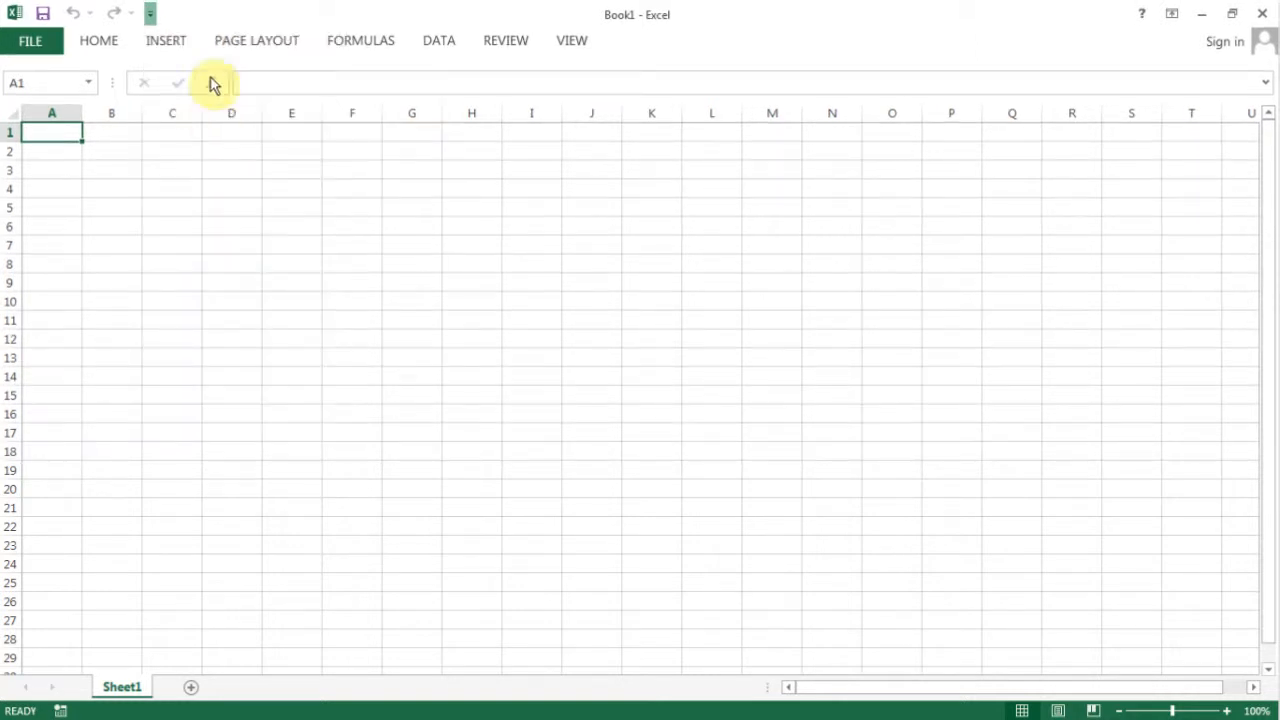
pyautogui.click(223, 14)
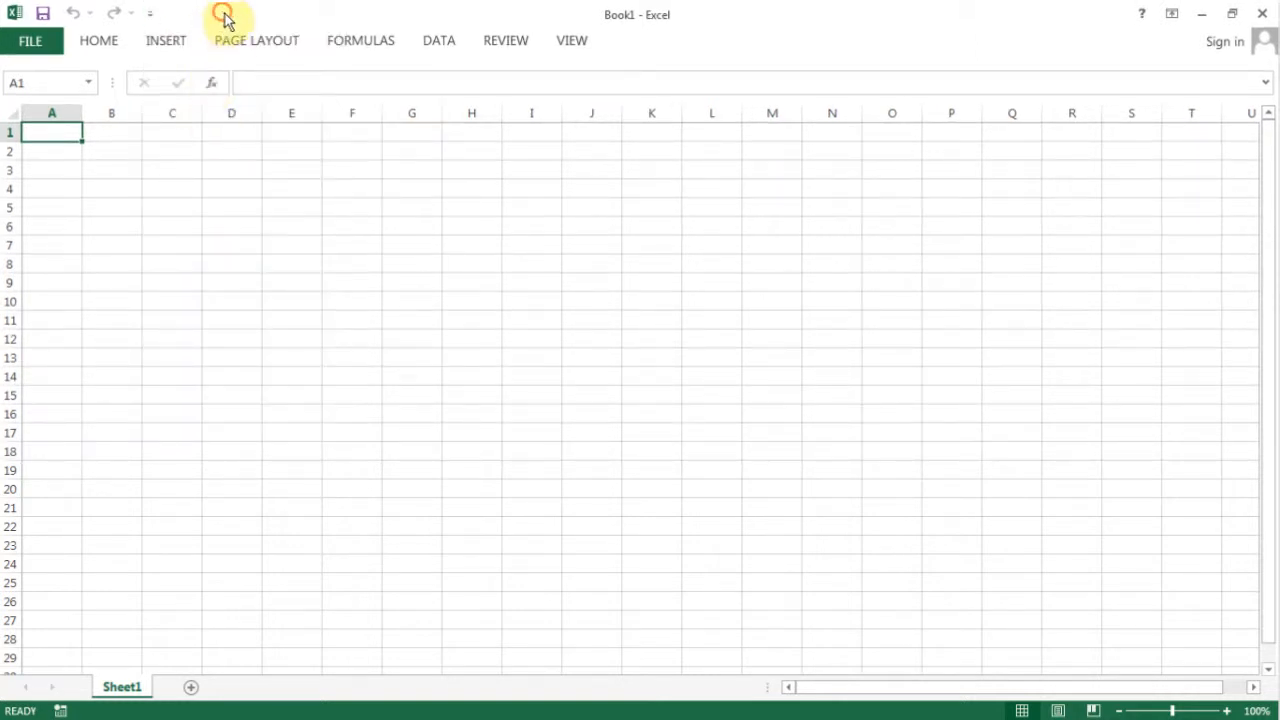
pyautogui.click(1143, 16)
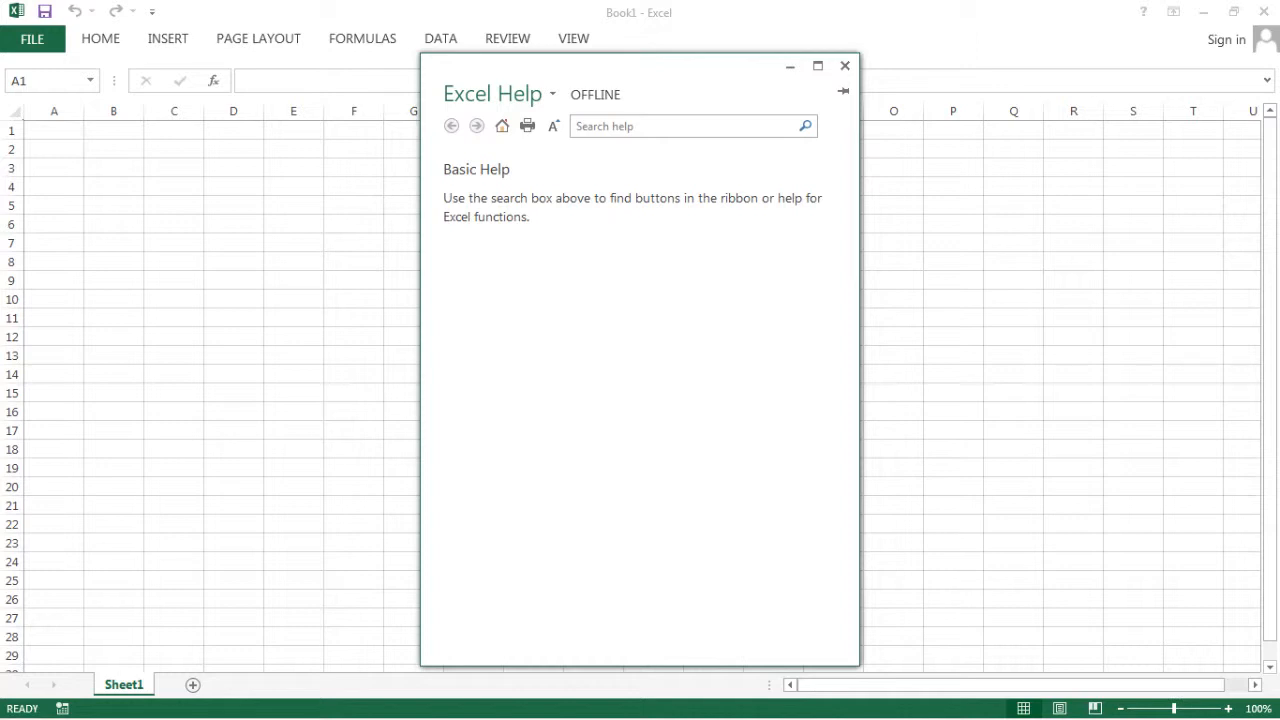
pyautogui.click(1174, 13)
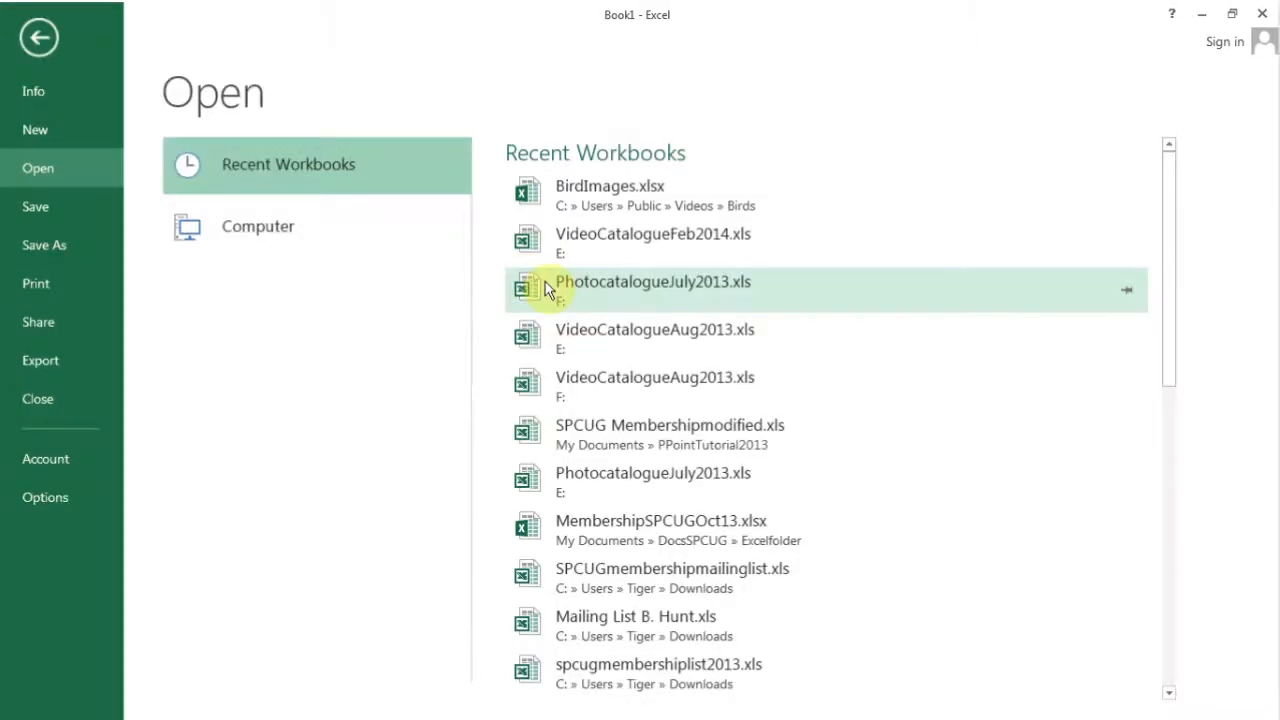
# Step: Open the recent workbook BirdImages.xlsx and view the available fonts and font sizes
pyautogui.click(615, 190)
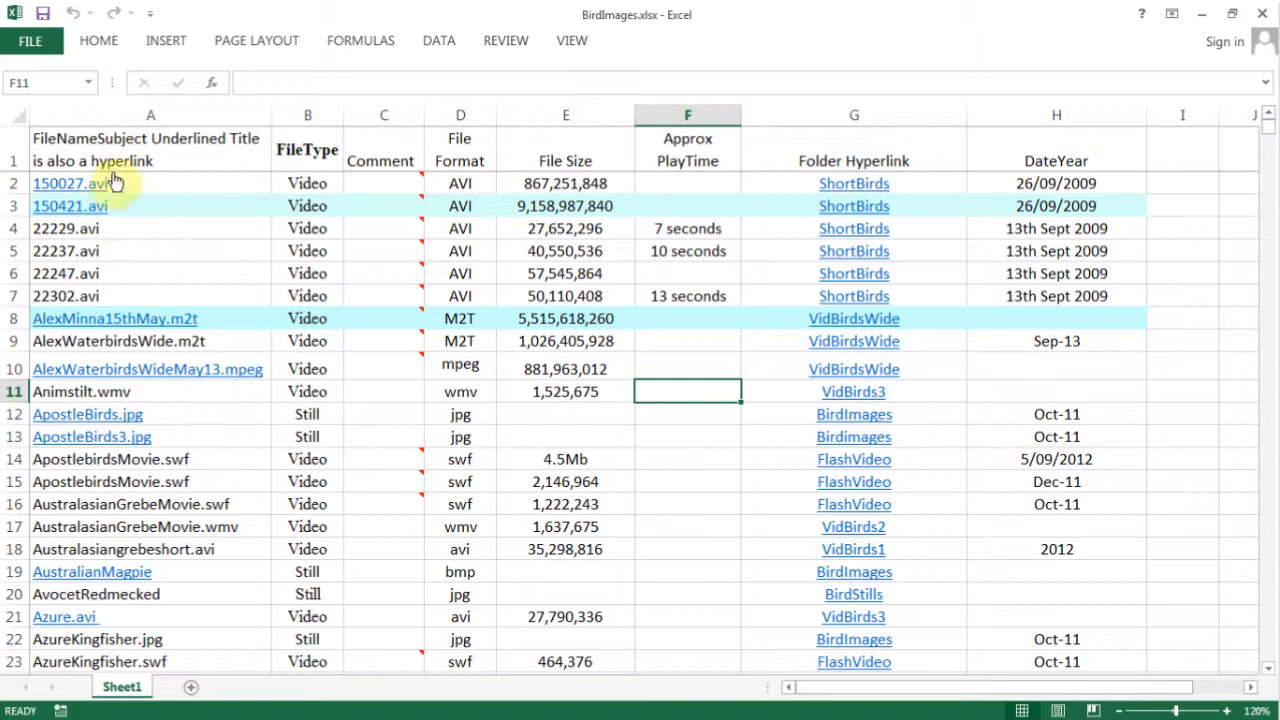
pyautogui.moveTo(90, 190)
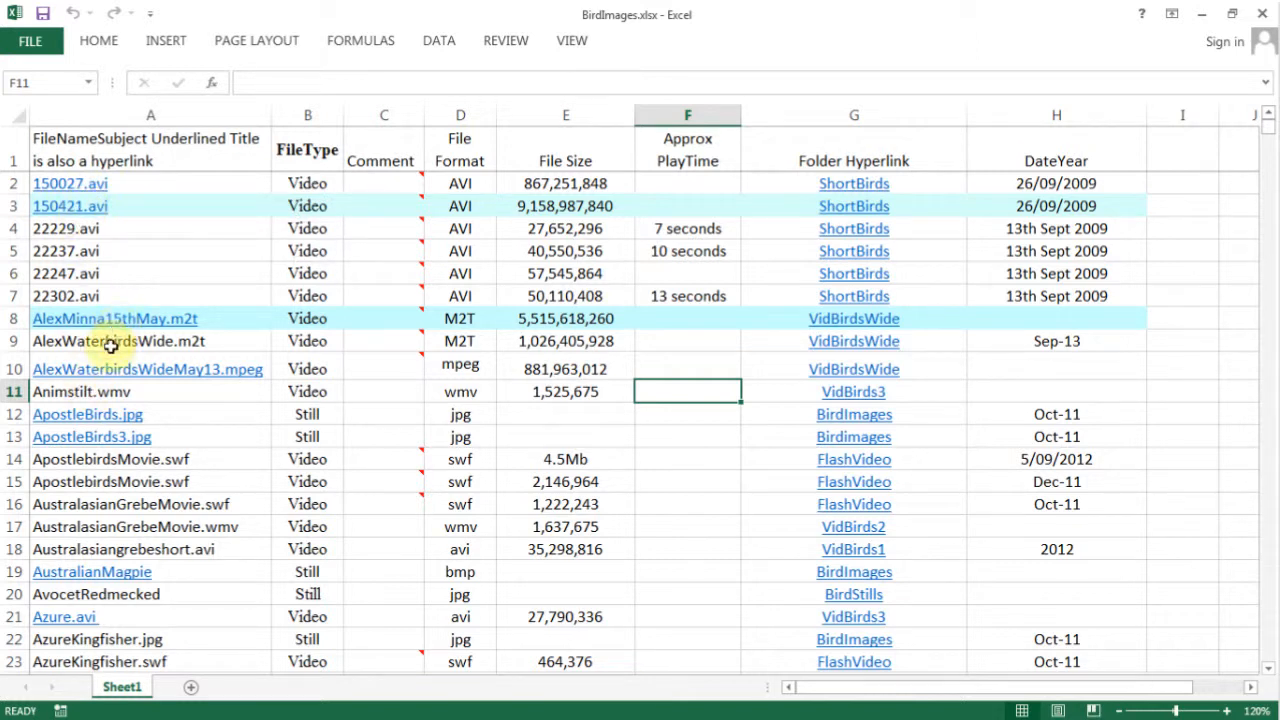
pyautogui.click(98, 40)
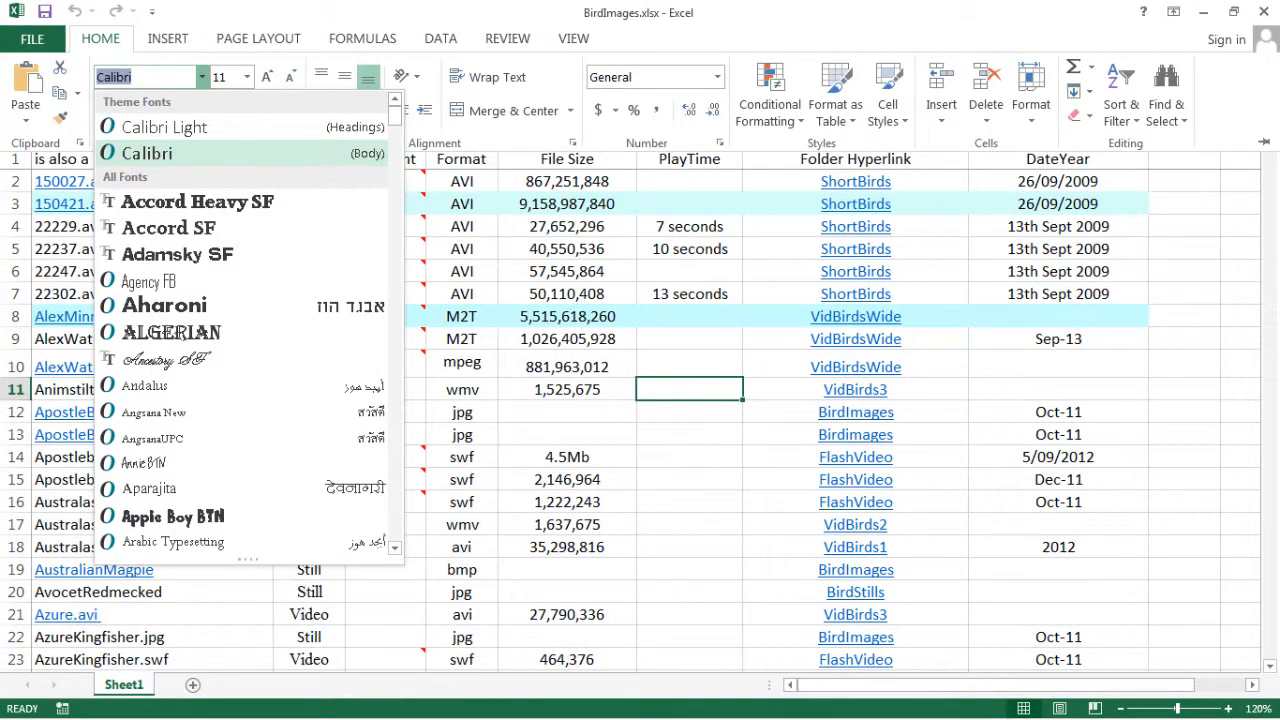
pyautogui.click(245, 78)
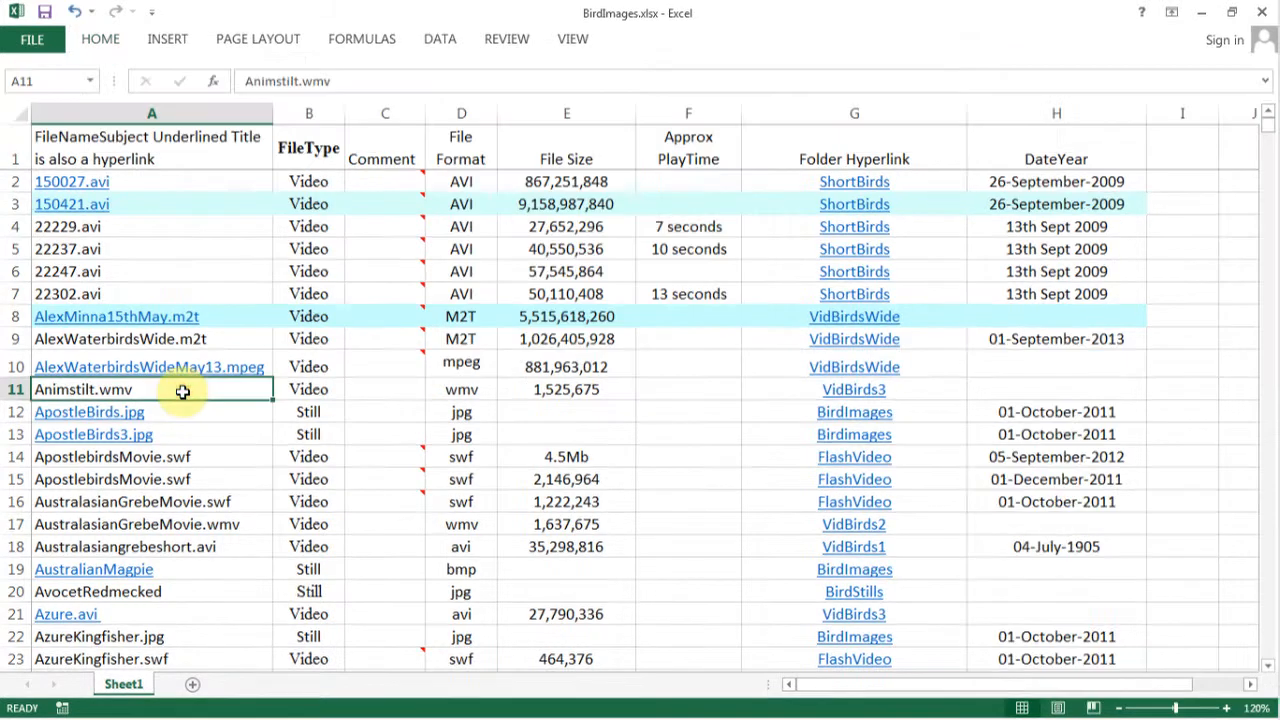
# Step: Review the number, alignment, font, border and fill formatting options for cell A11
pyautogui.rightClick(183, 398)
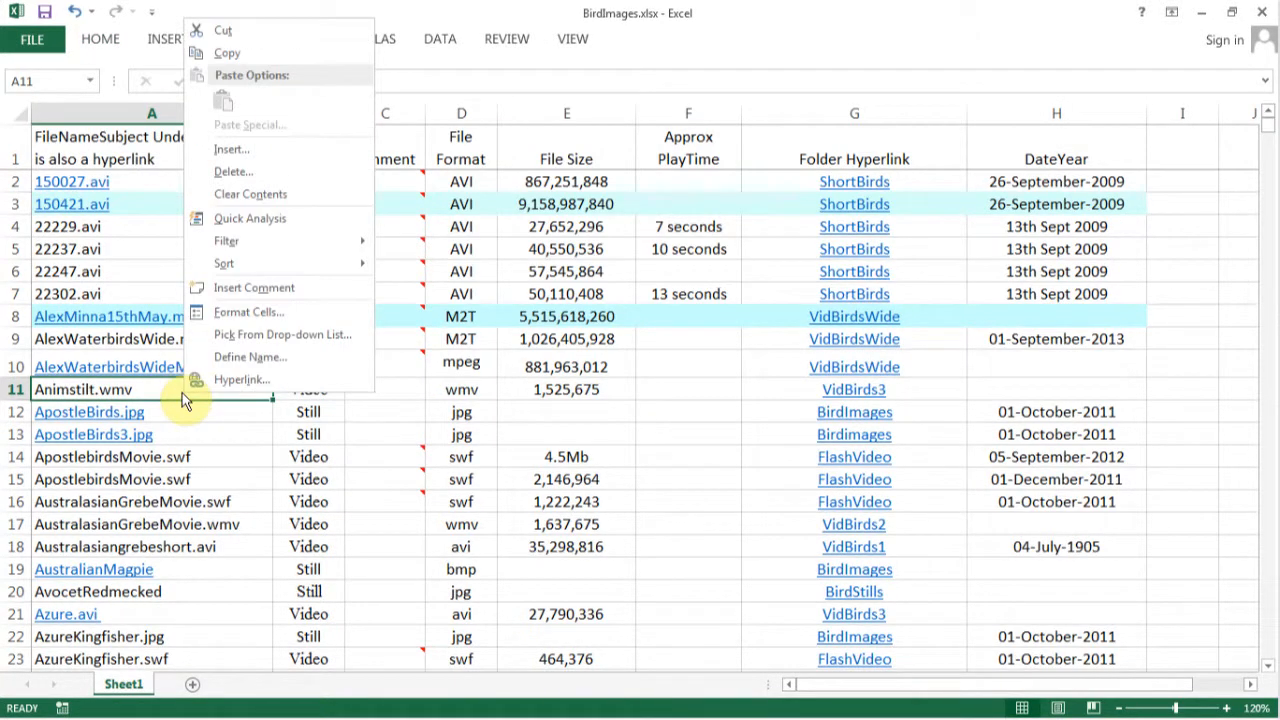
pyautogui.click(251, 313)
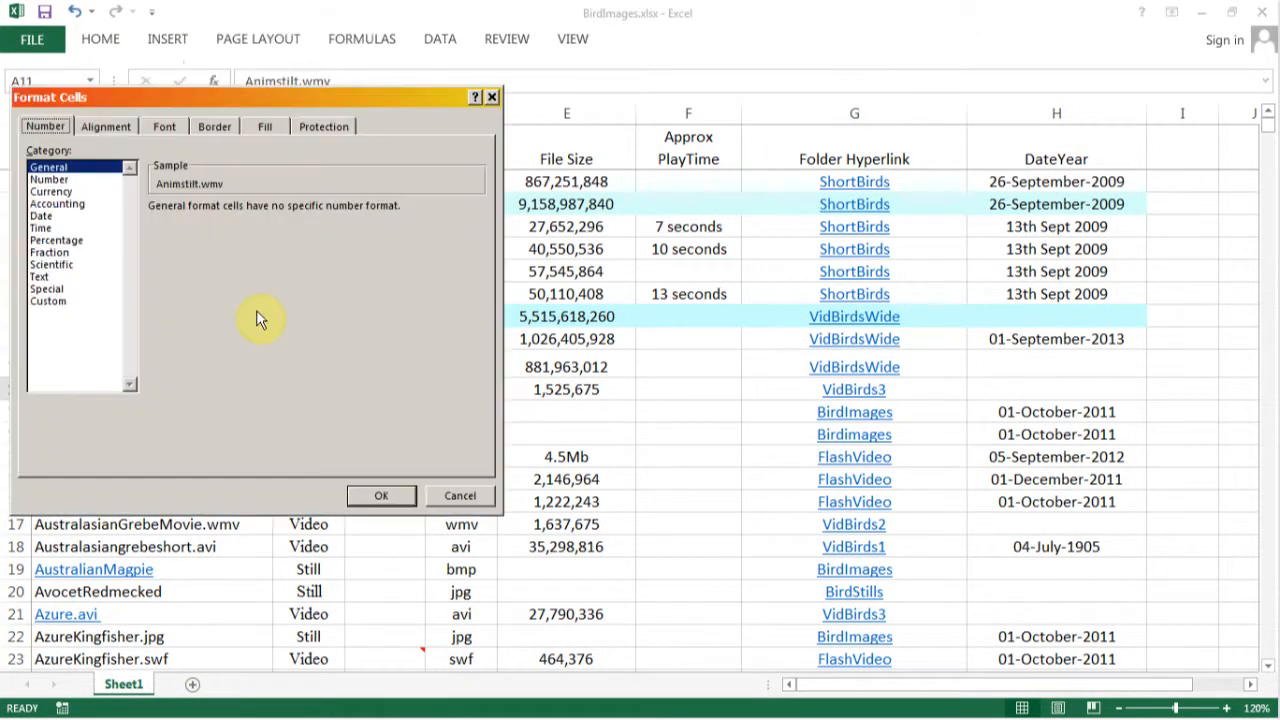
pyautogui.click(106, 127)
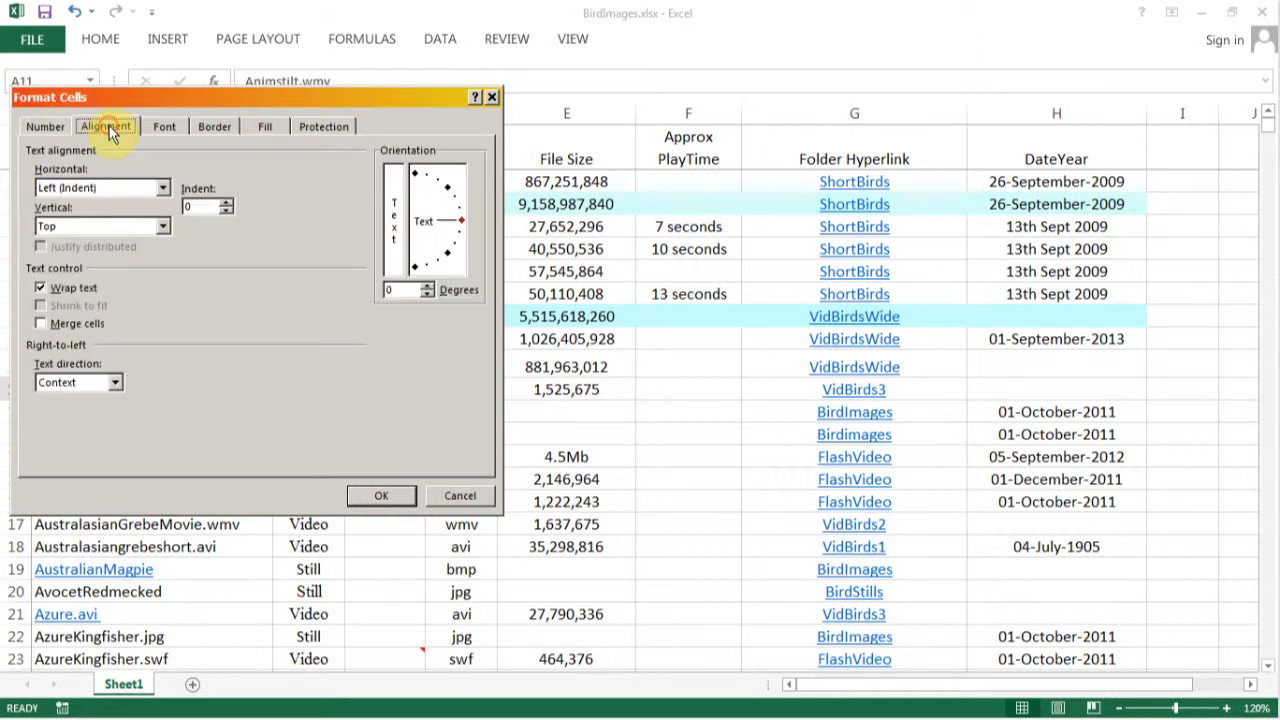
pyautogui.click(164, 128)
pyautogui.click(216, 128)
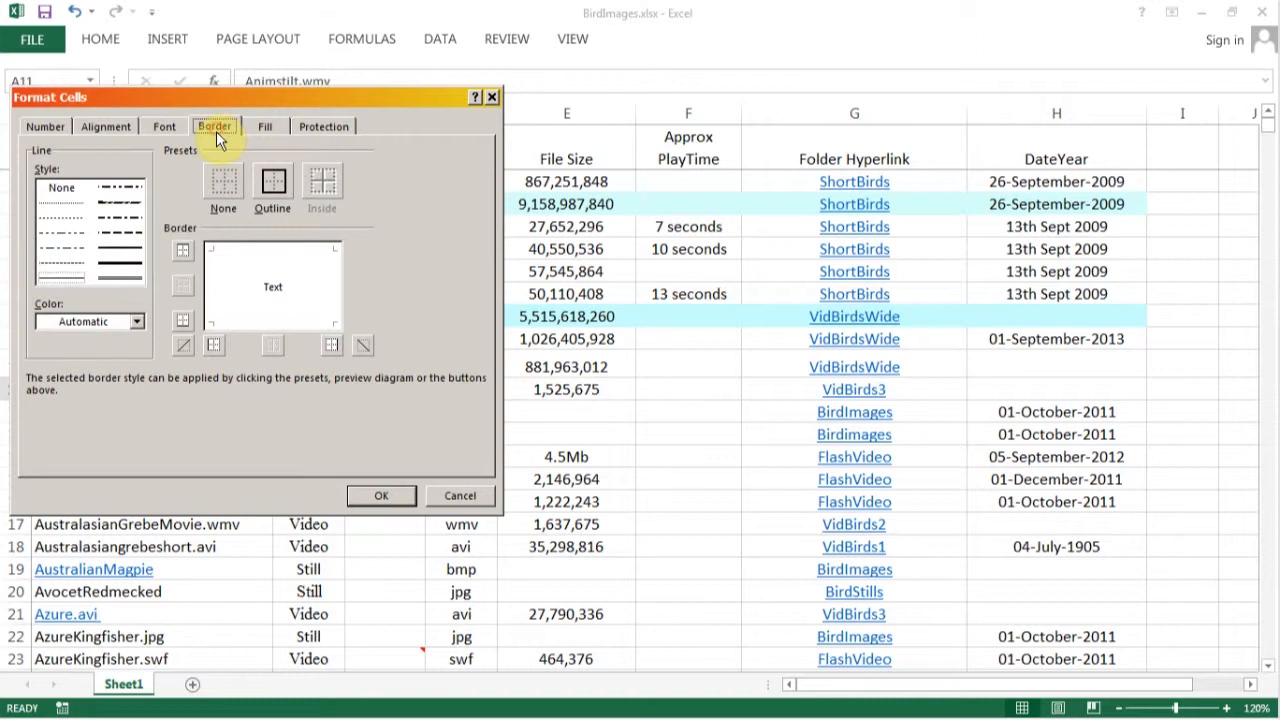
pyautogui.click(265, 124)
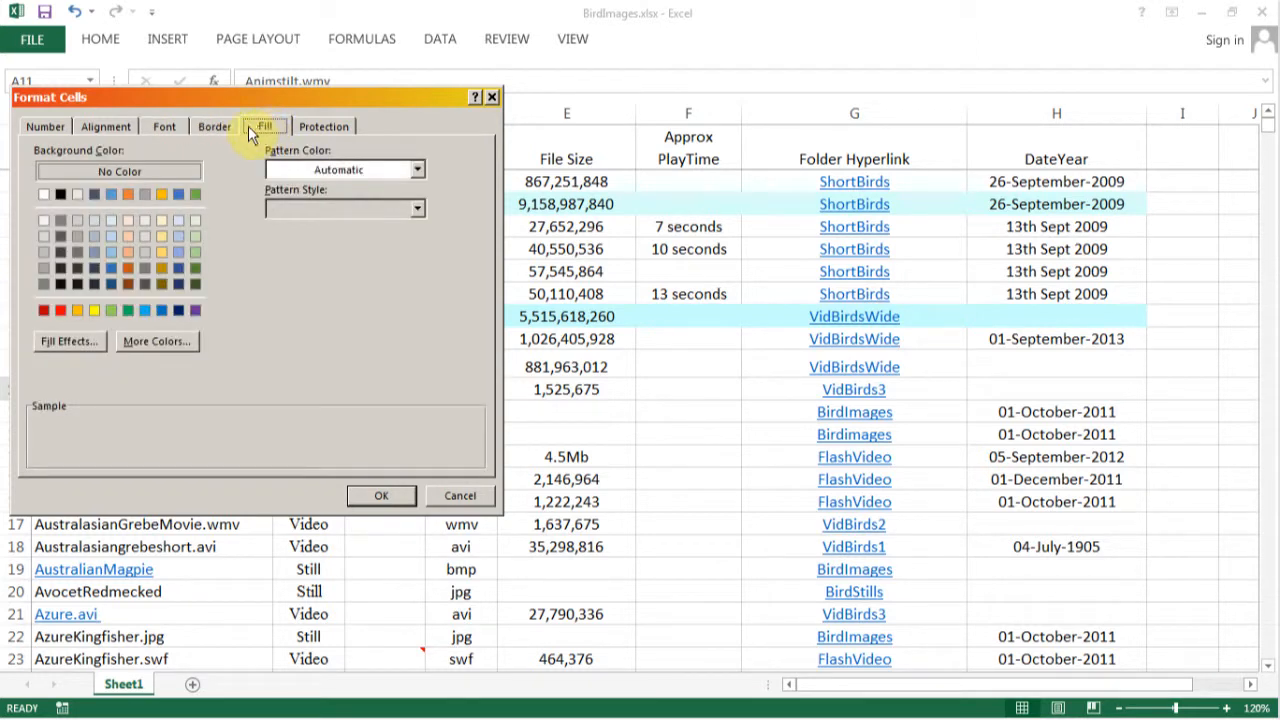
pyautogui.click(41, 125)
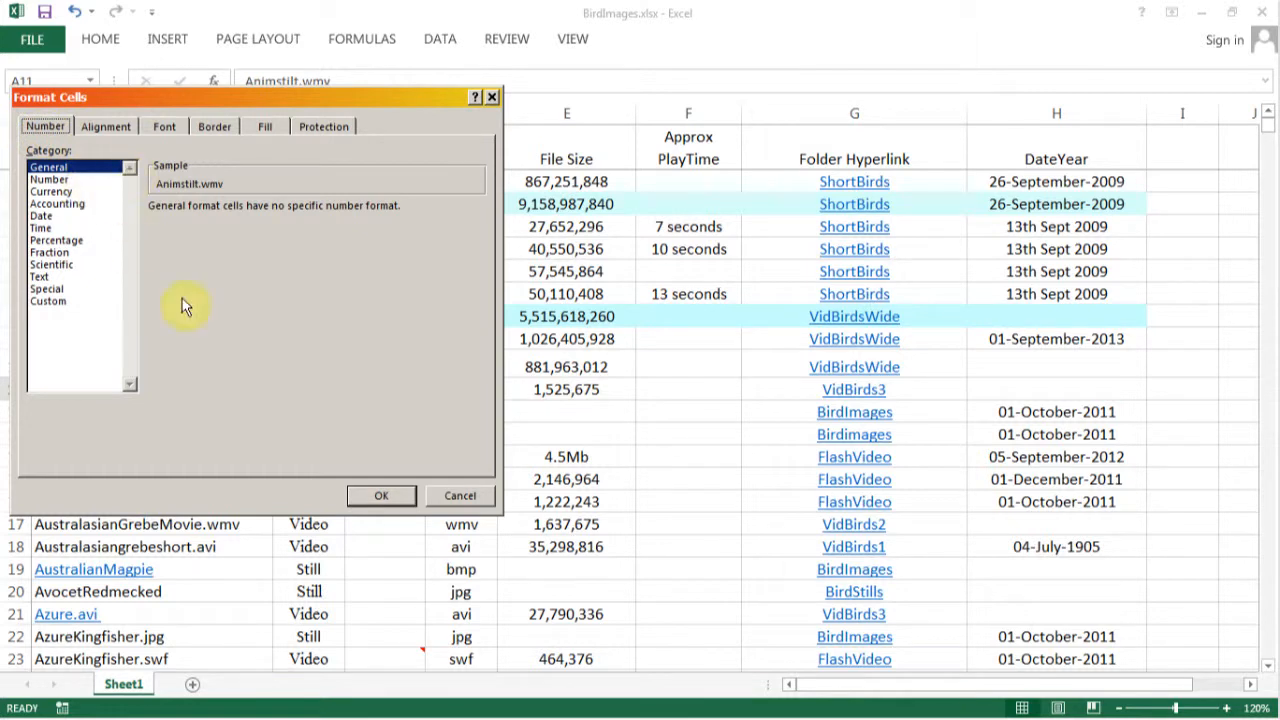
pyautogui.click(379, 496)
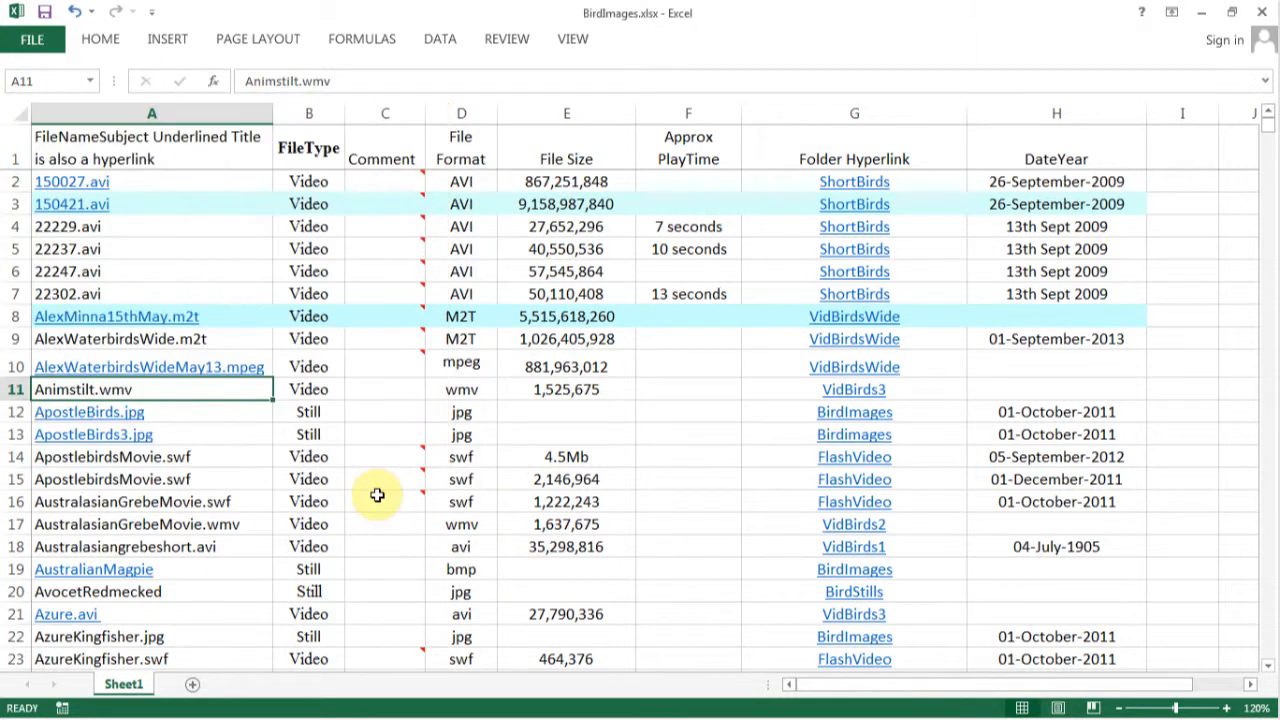
# Step: Format the whole DateYear column as a date of type *Wednesday, 14 March 2012 with the English (Australia) locale
pyautogui.moveTo(440, 473)
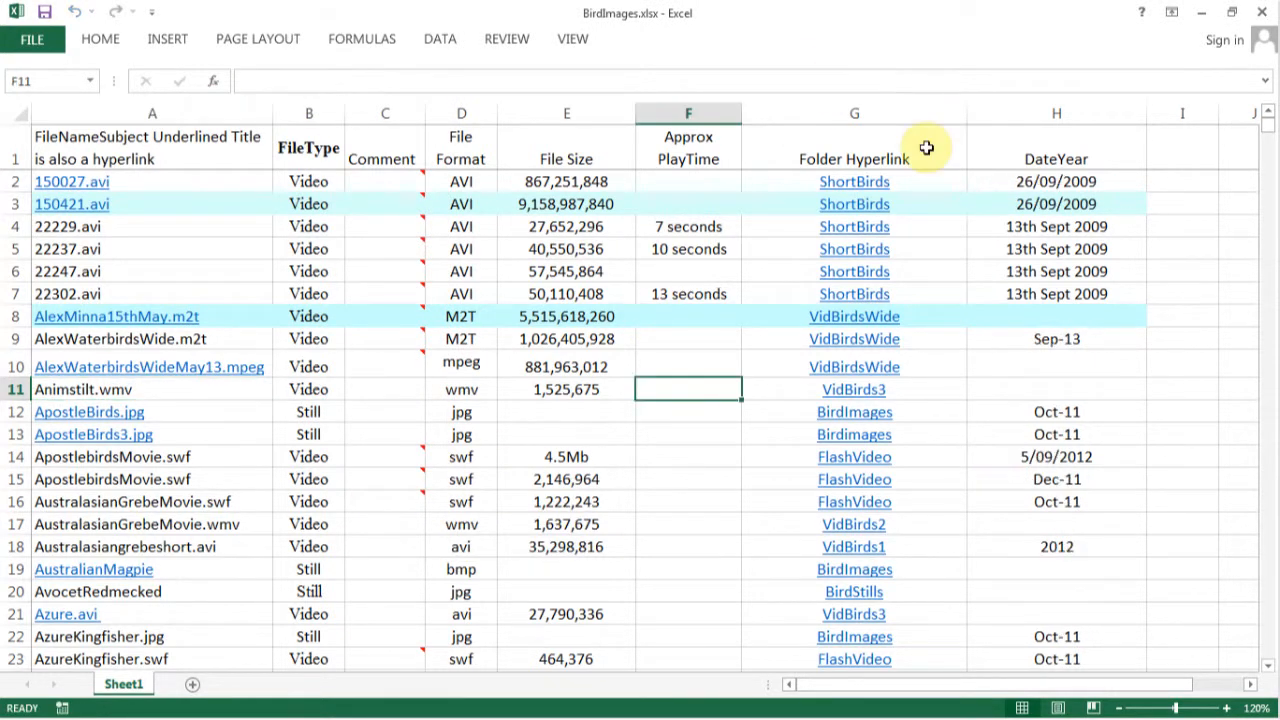
pyautogui.click(1024, 107)
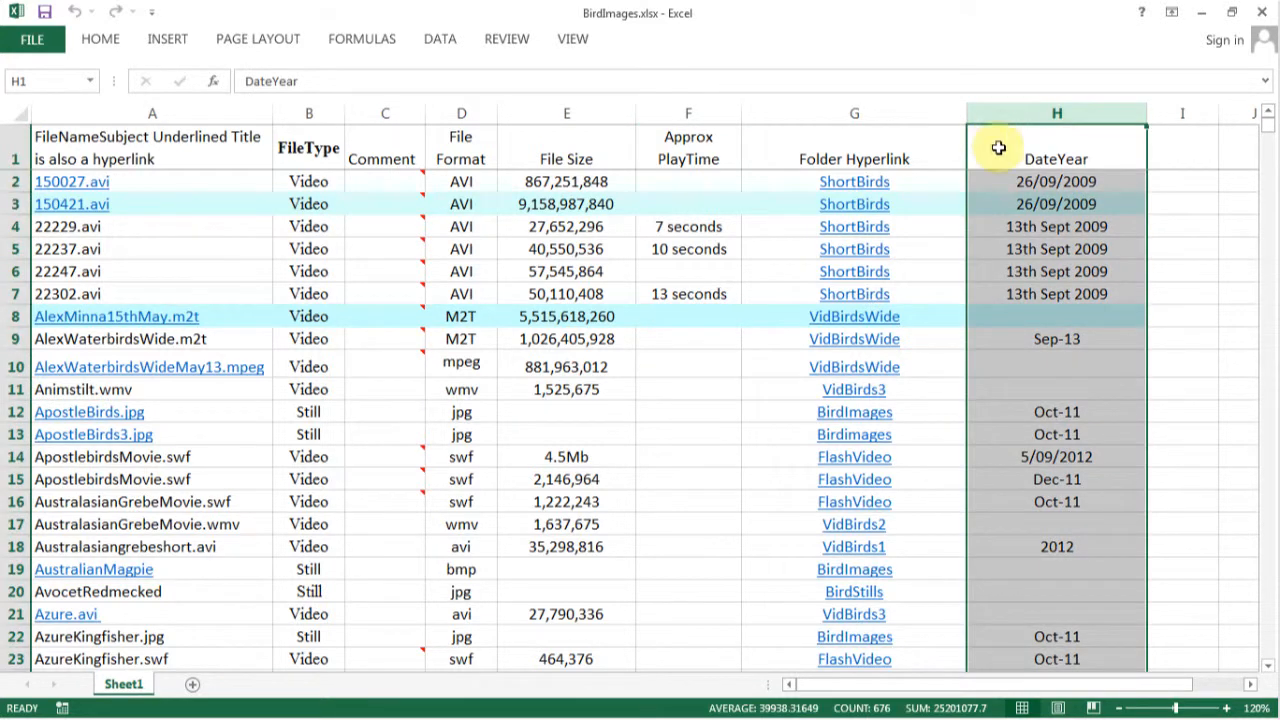
pyautogui.rightClick(1004, 390)
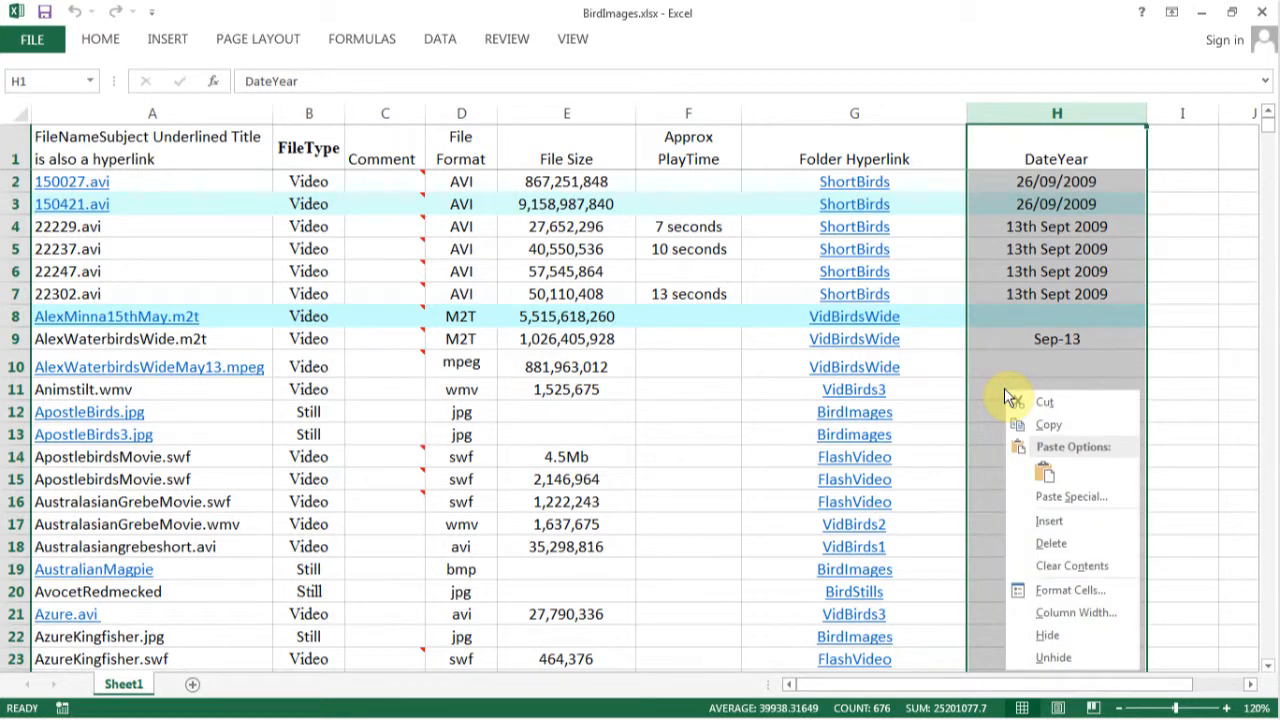
pyautogui.click(1072, 591)
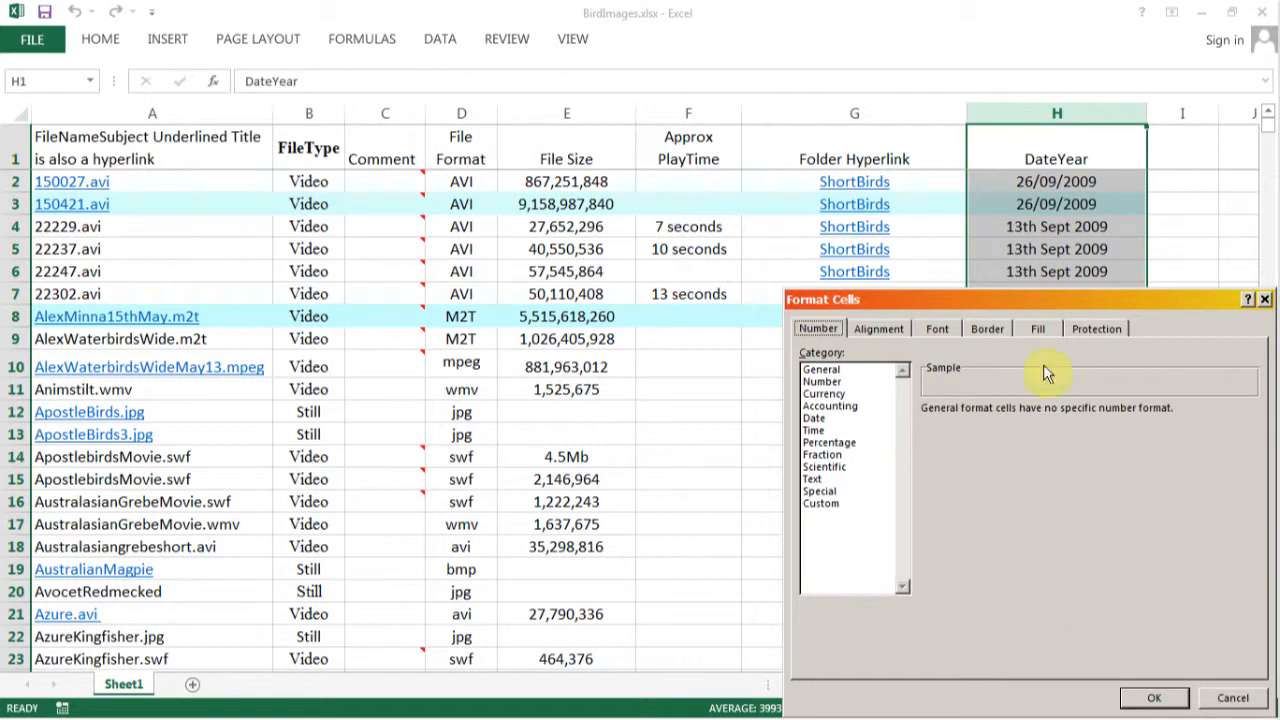
pyautogui.click(1038, 331)
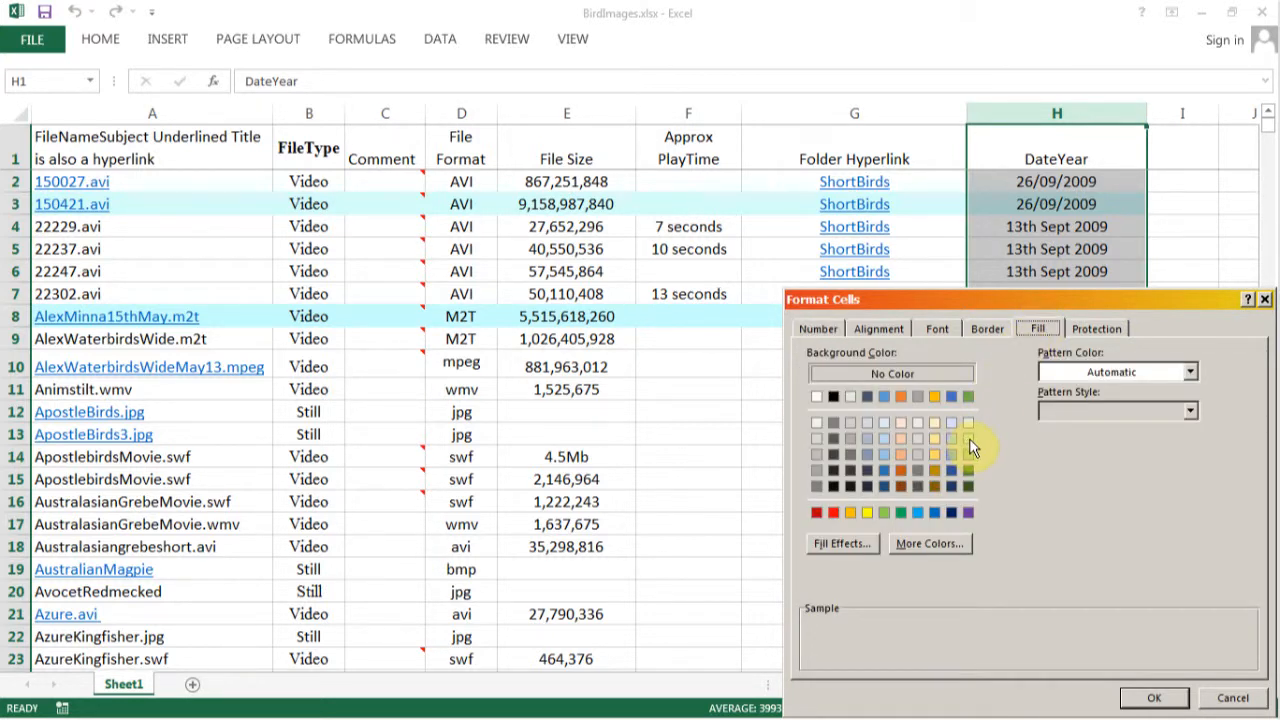
pyautogui.click(820, 329)
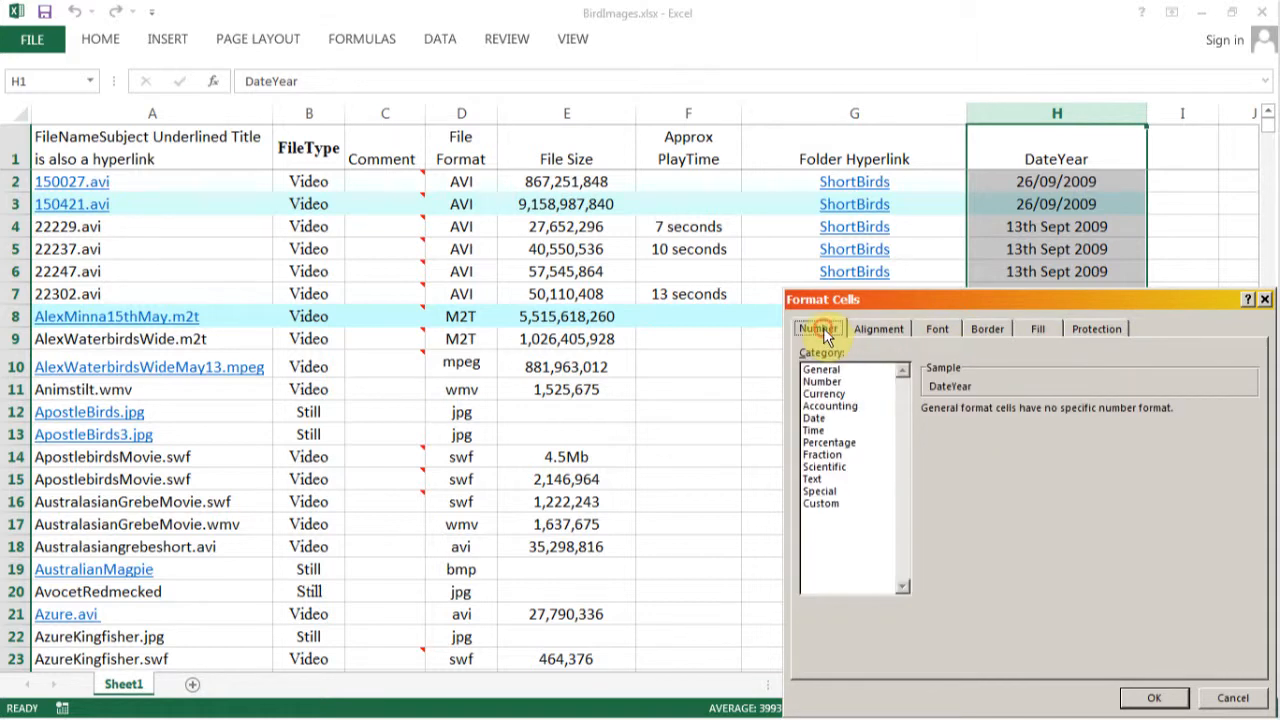
pyautogui.click(831, 420)
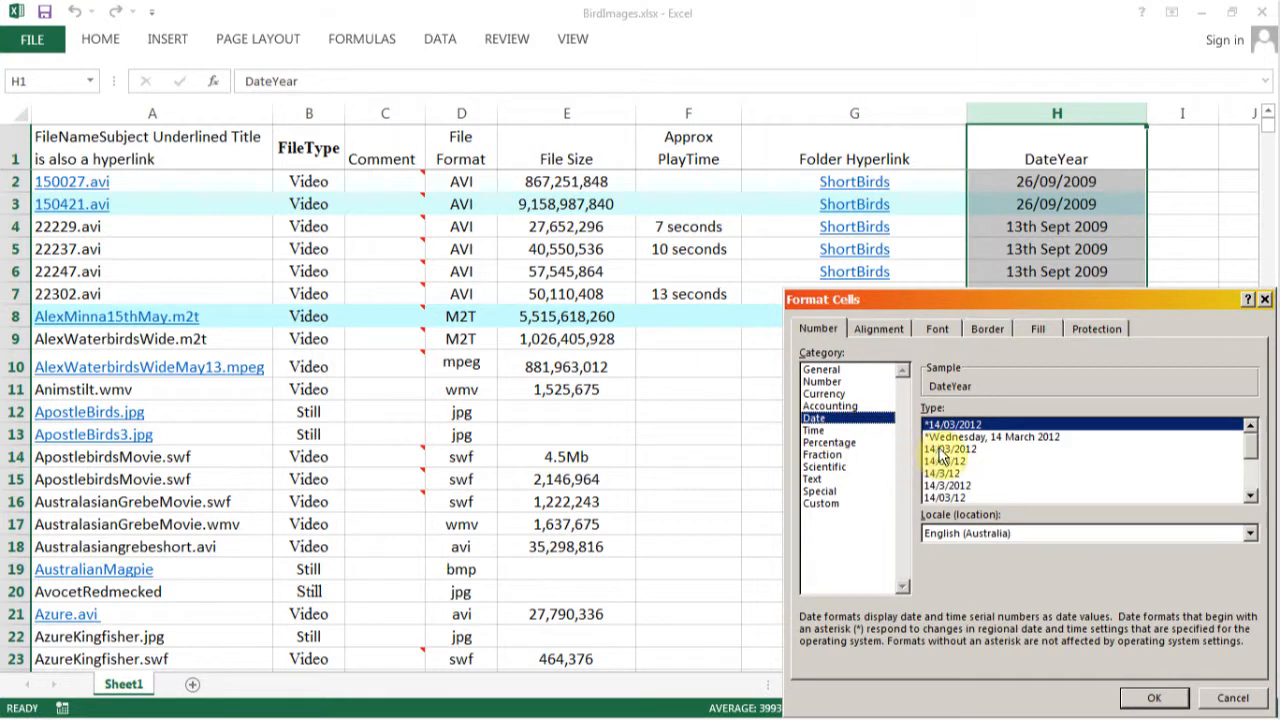
pyautogui.click(984, 437)
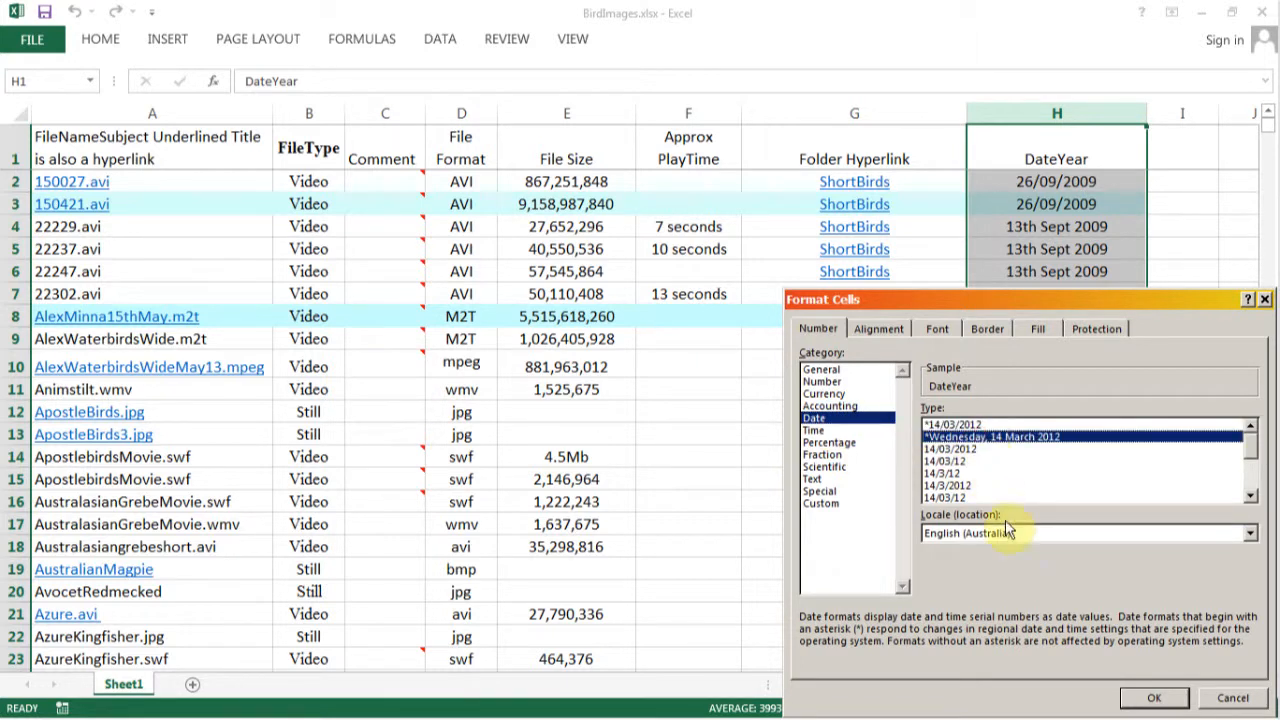
pyautogui.click(1155, 700)
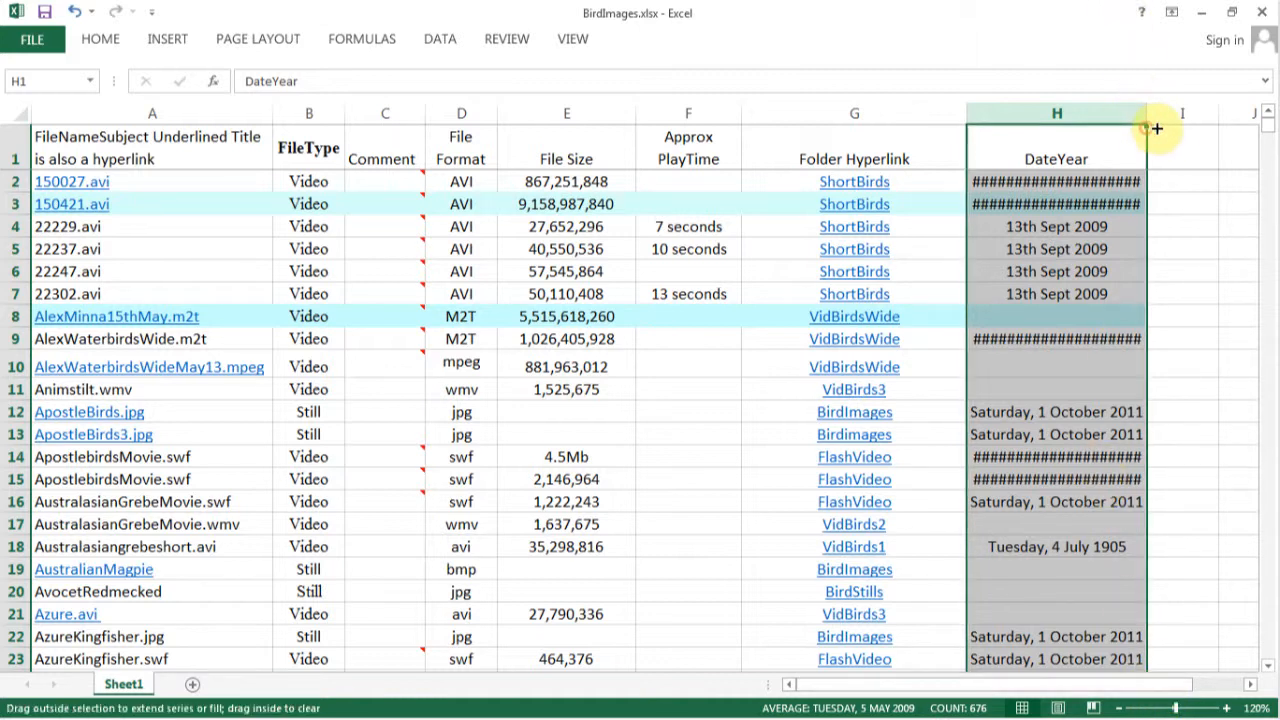
# Step: Widen the DateYear column so that its full-length dates fit
pyautogui.moveTo(1145, 114); pyautogui.dragTo(1188, 114)
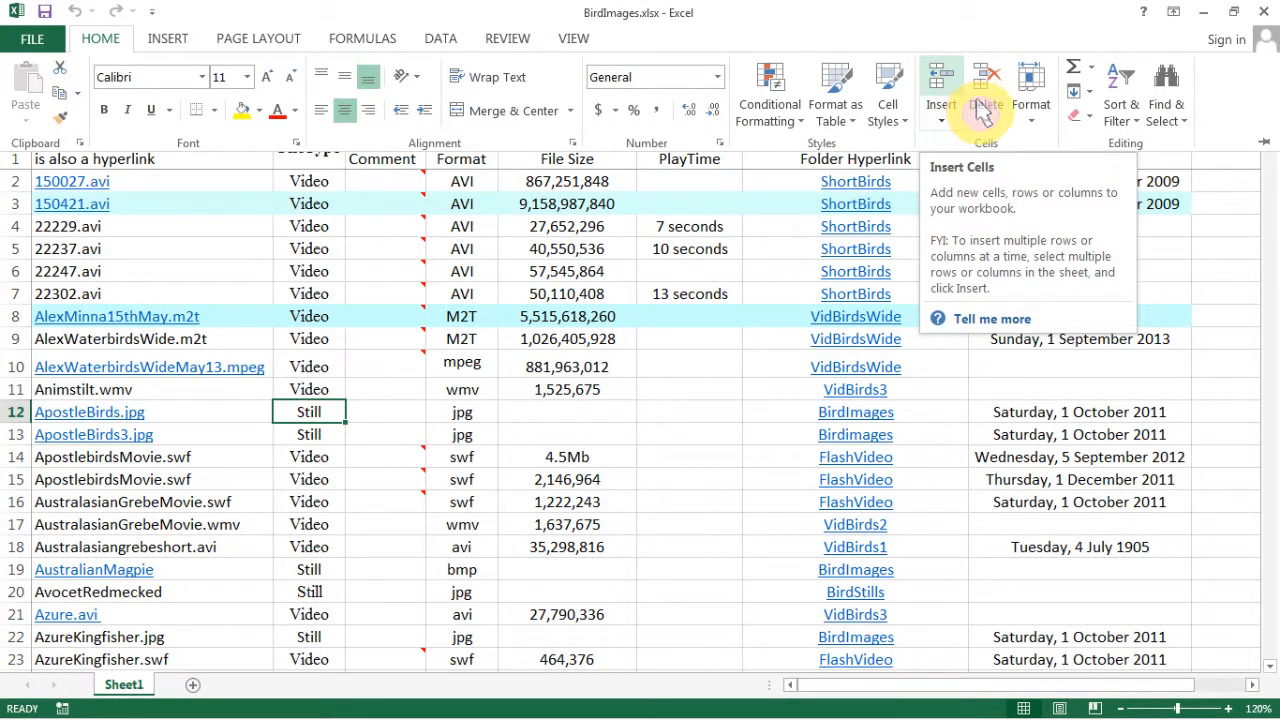
pyautogui.press('End')
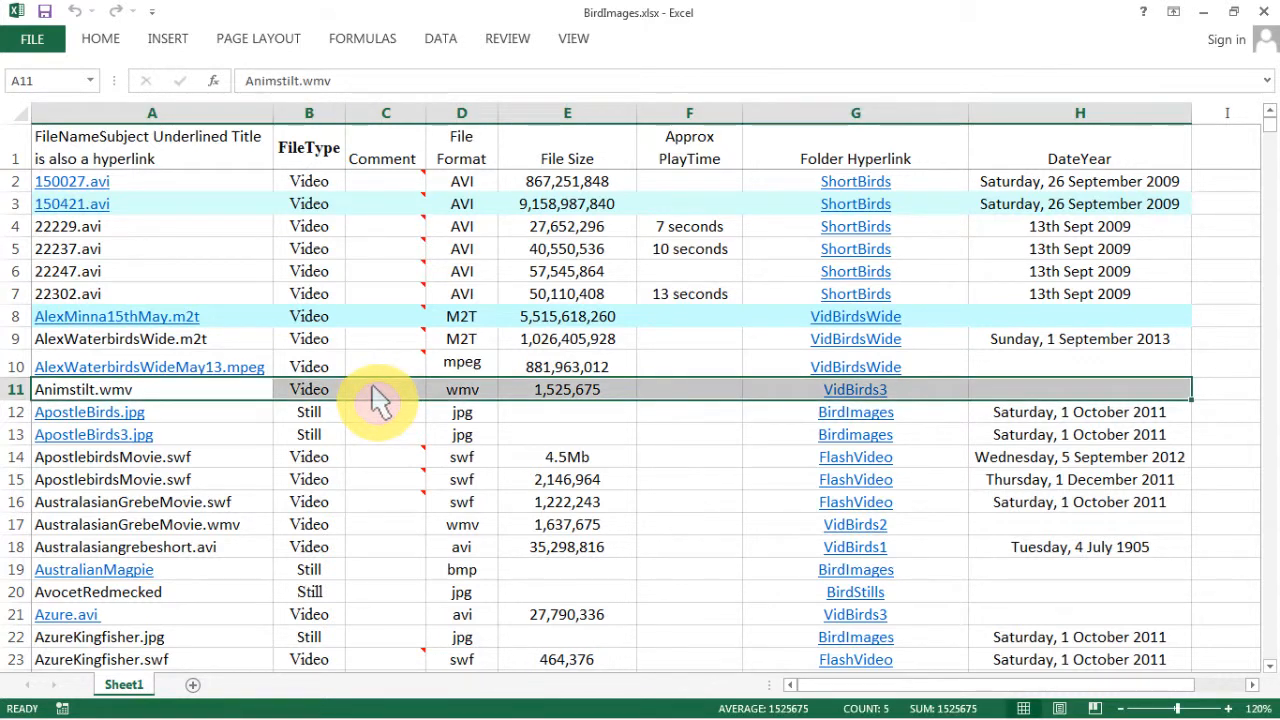
# Step: Fill cells A11:H11, the Animstilt.wmv row, with a medium light blue background colour
pyautogui.rightClick(376, 397)
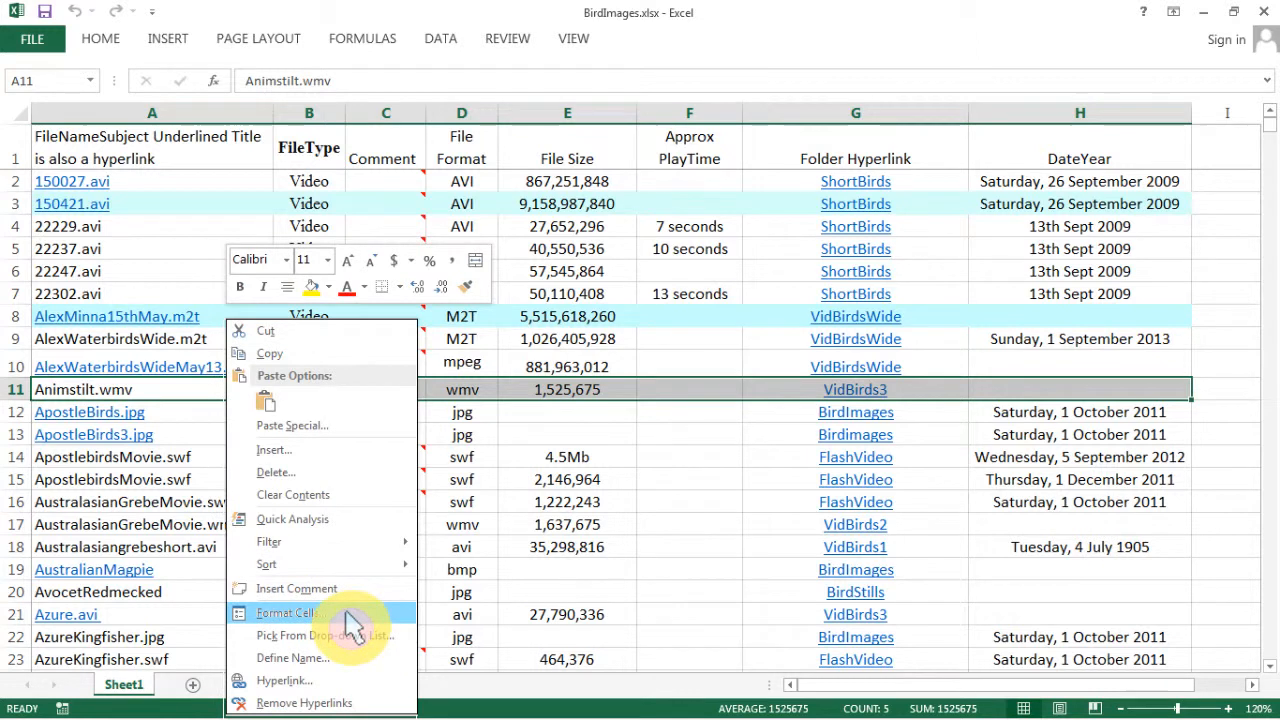
pyautogui.click(346, 614)
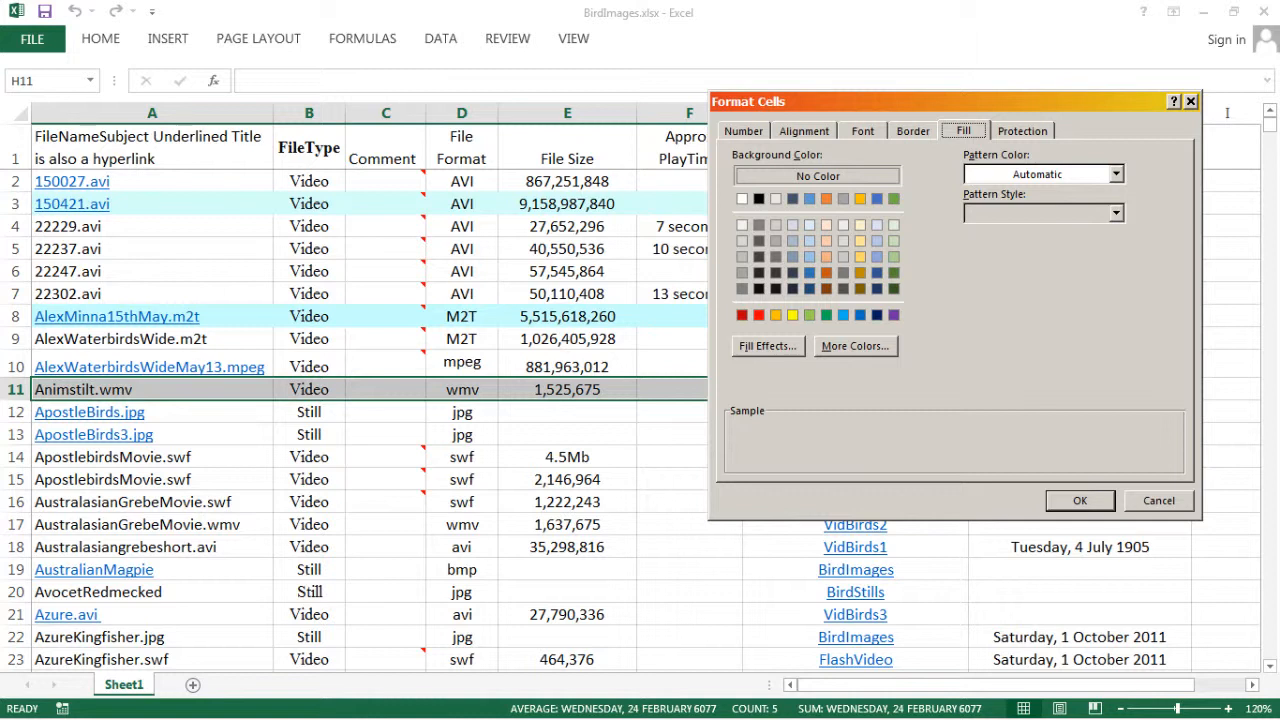
pyautogui.click(1080, 500)
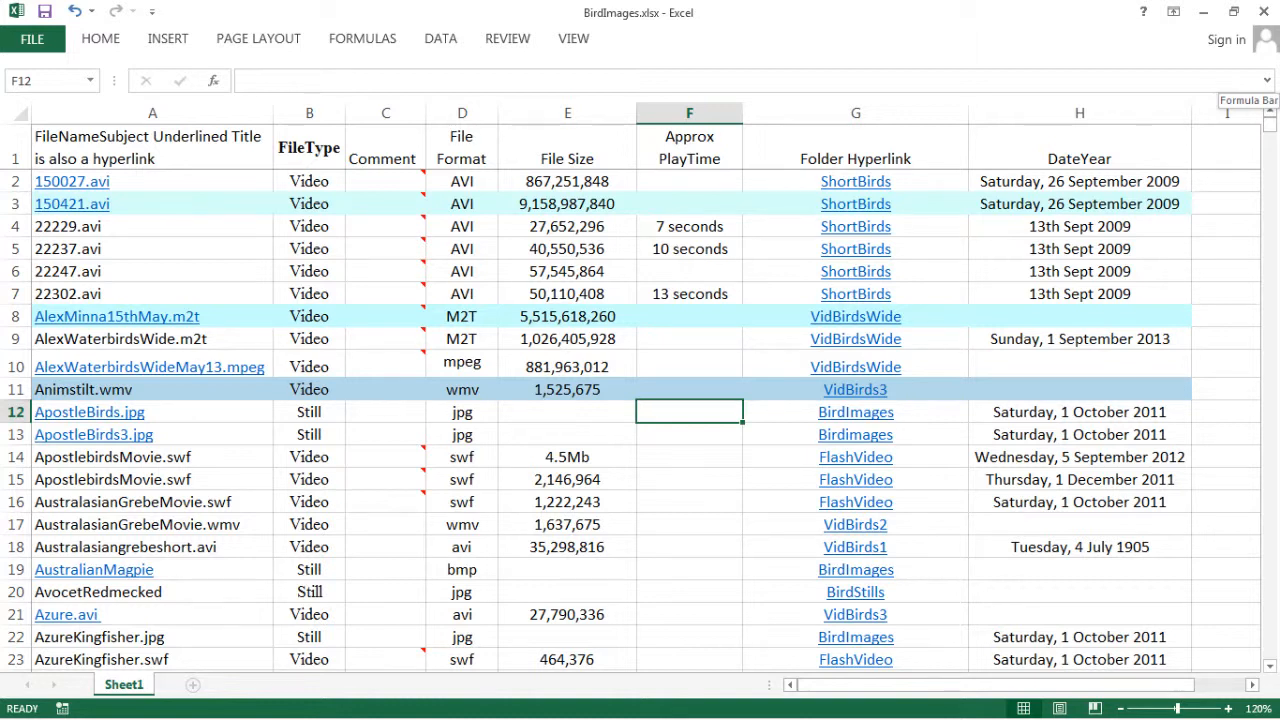
pyautogui.click(573, 38)
pyautogui.click(418, 90)
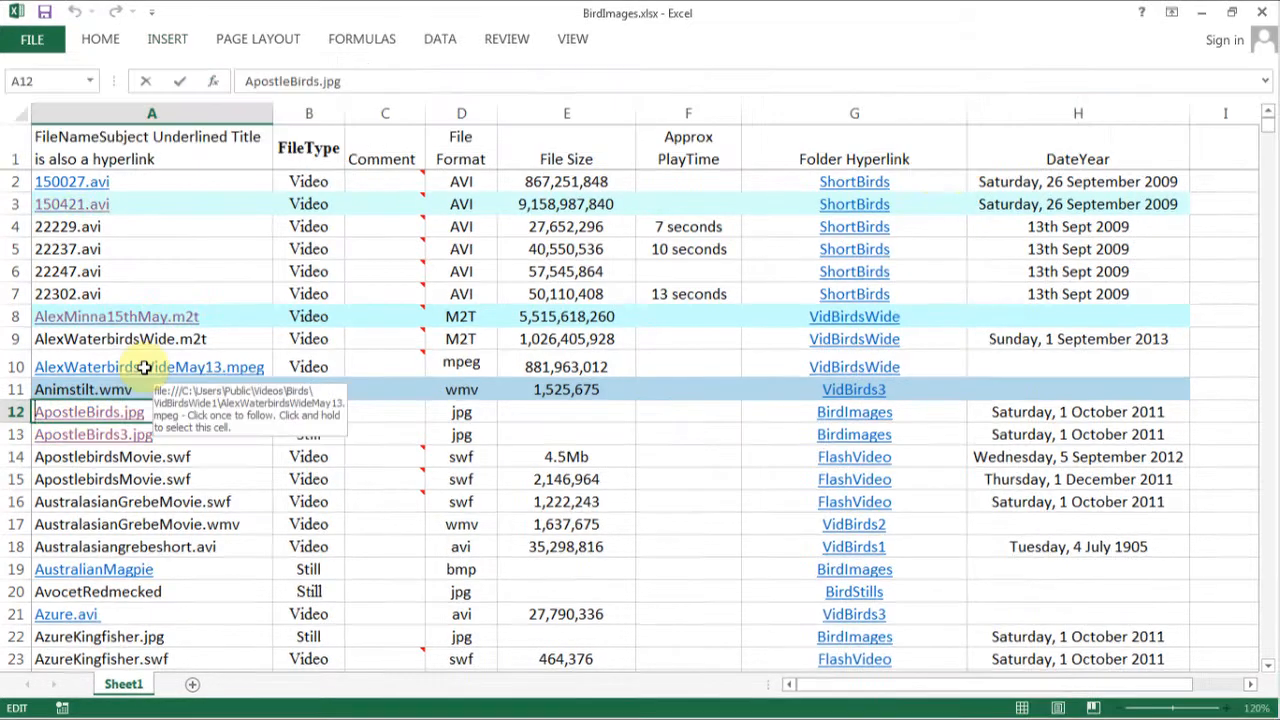
# Step: Open the hyperlinked files AlexWaterbirdsWideMay13.mpeg, ApostleBirds3.jpg and ApostleBirds.jpg from the file name column, closing each image after viewing it
pyautogui.click(145, 367)
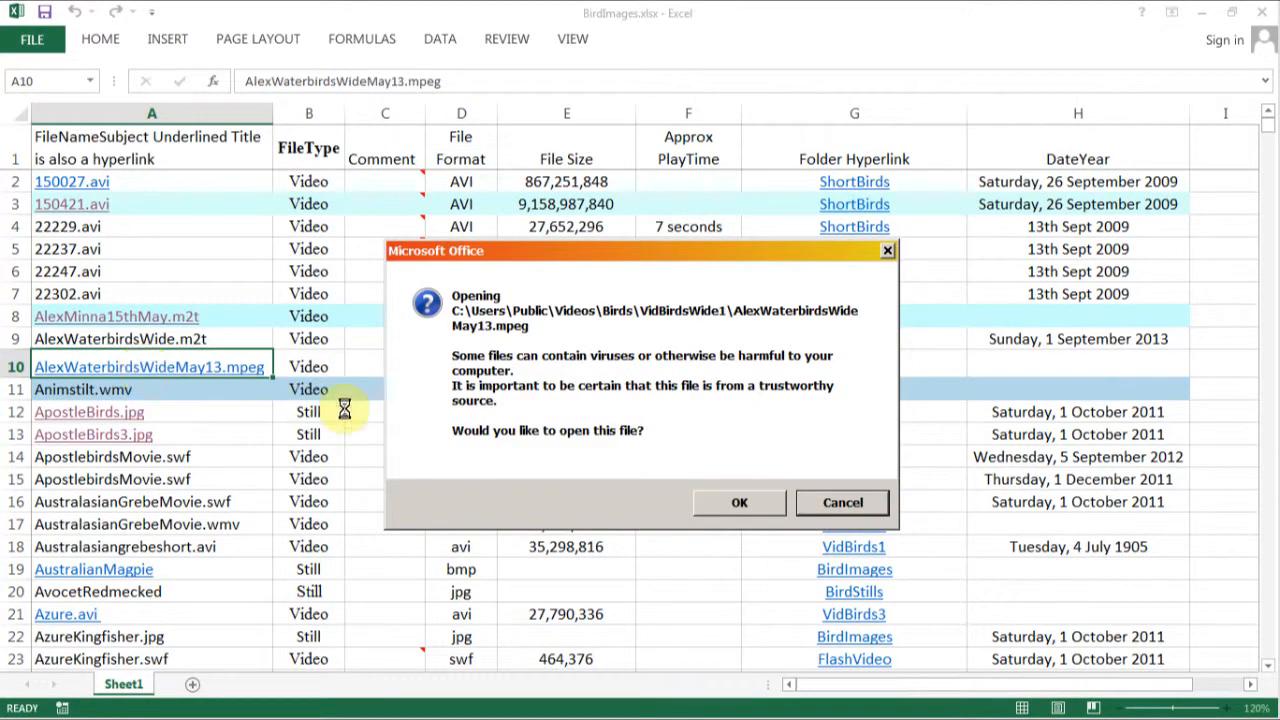
pyautogui.click(749, 506)
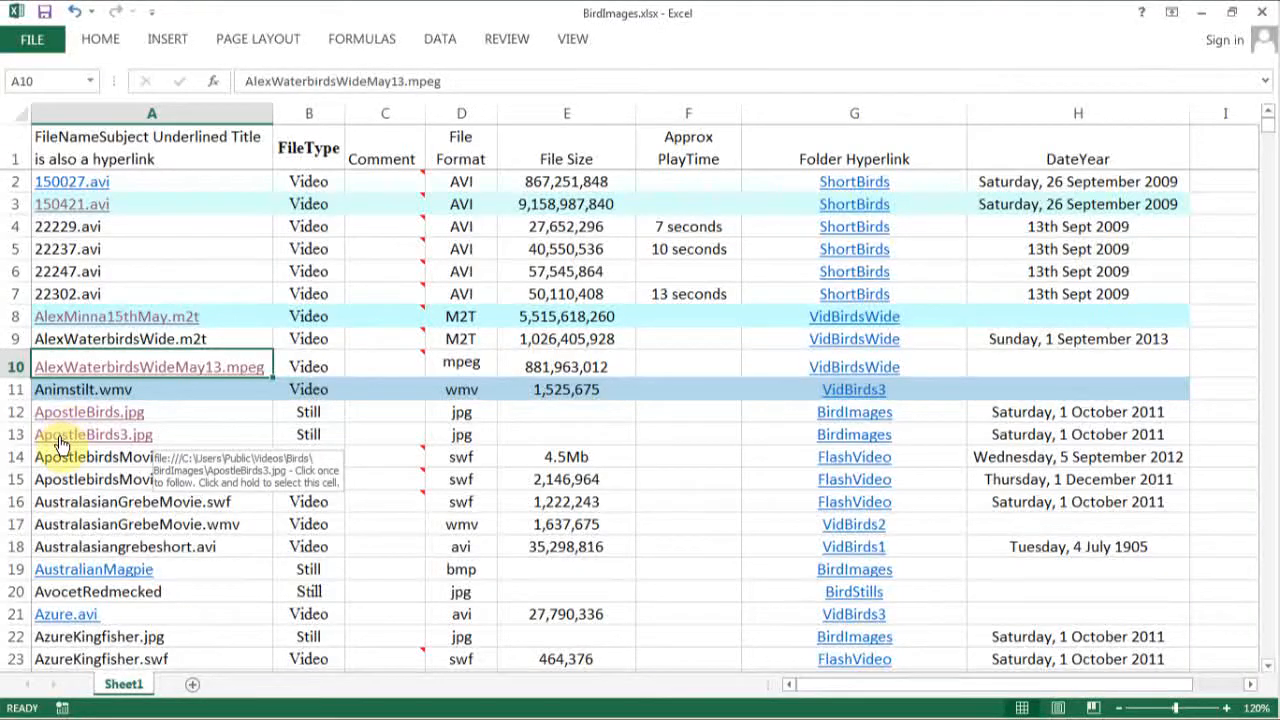
pyautogui.click(60, 434)
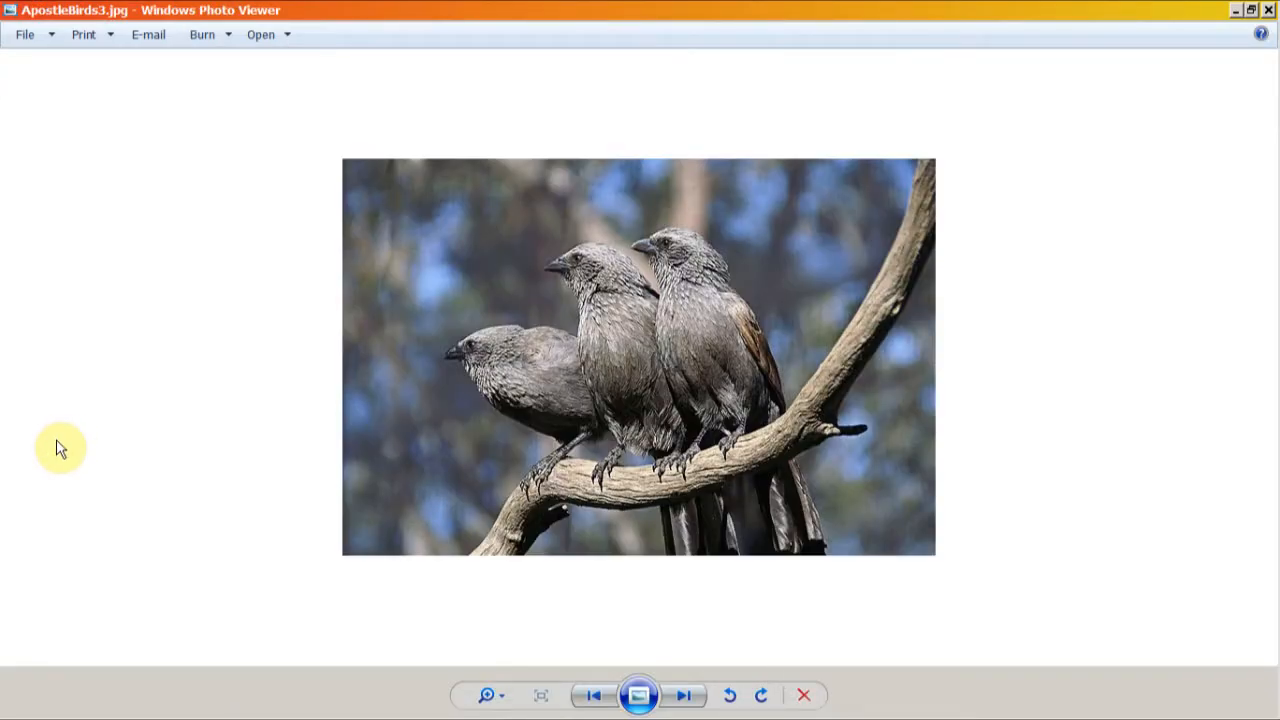
pyautogui.click(1268, 12)
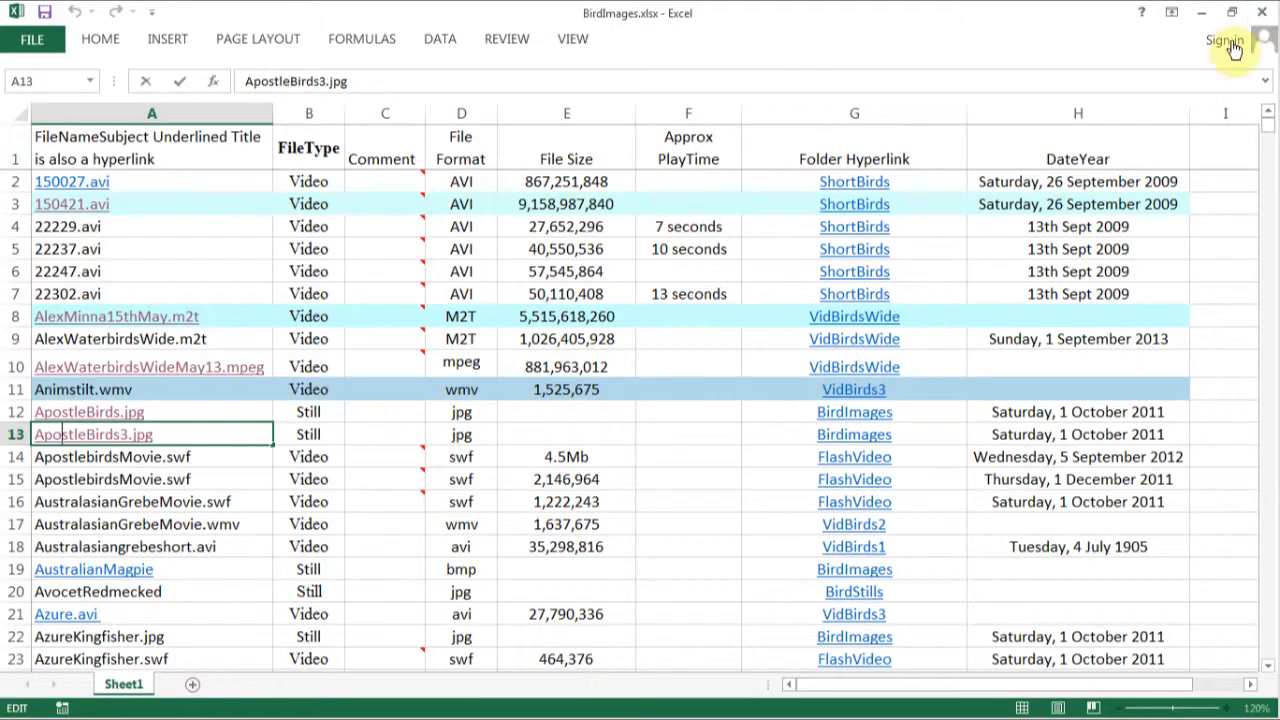
pyautogui.click(107, 414)
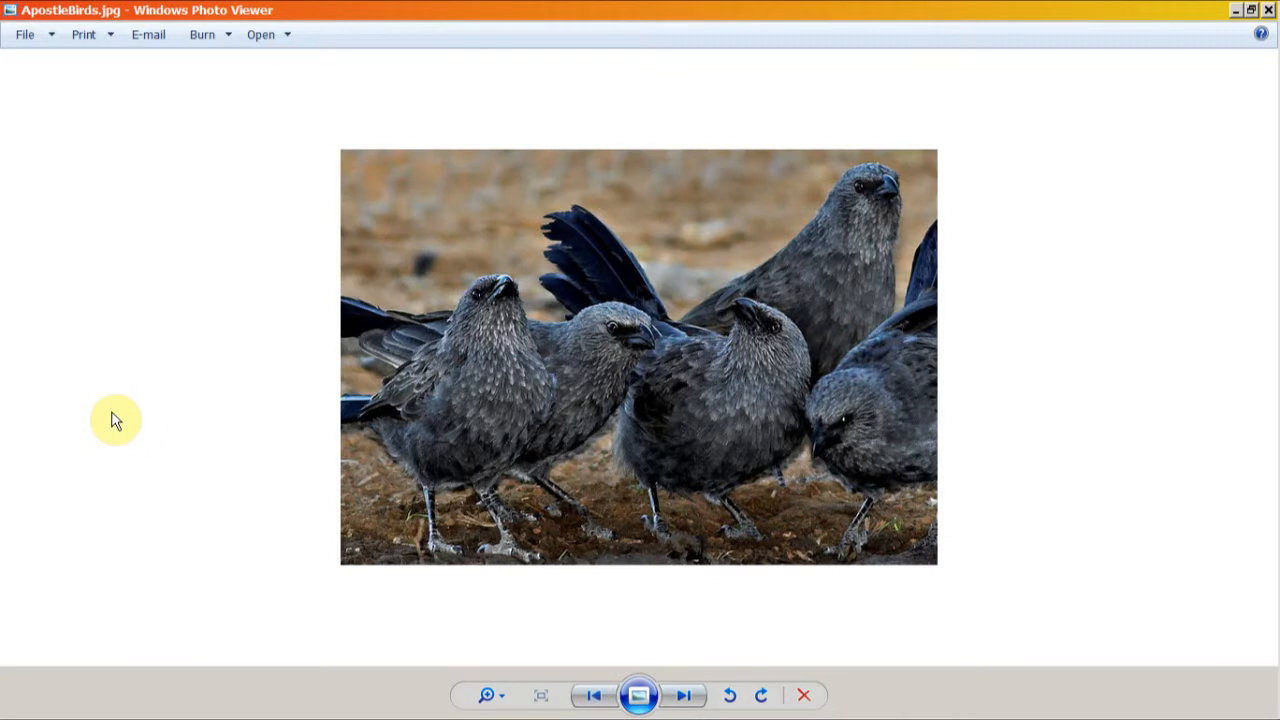
pyautogui.click(1268, 12)
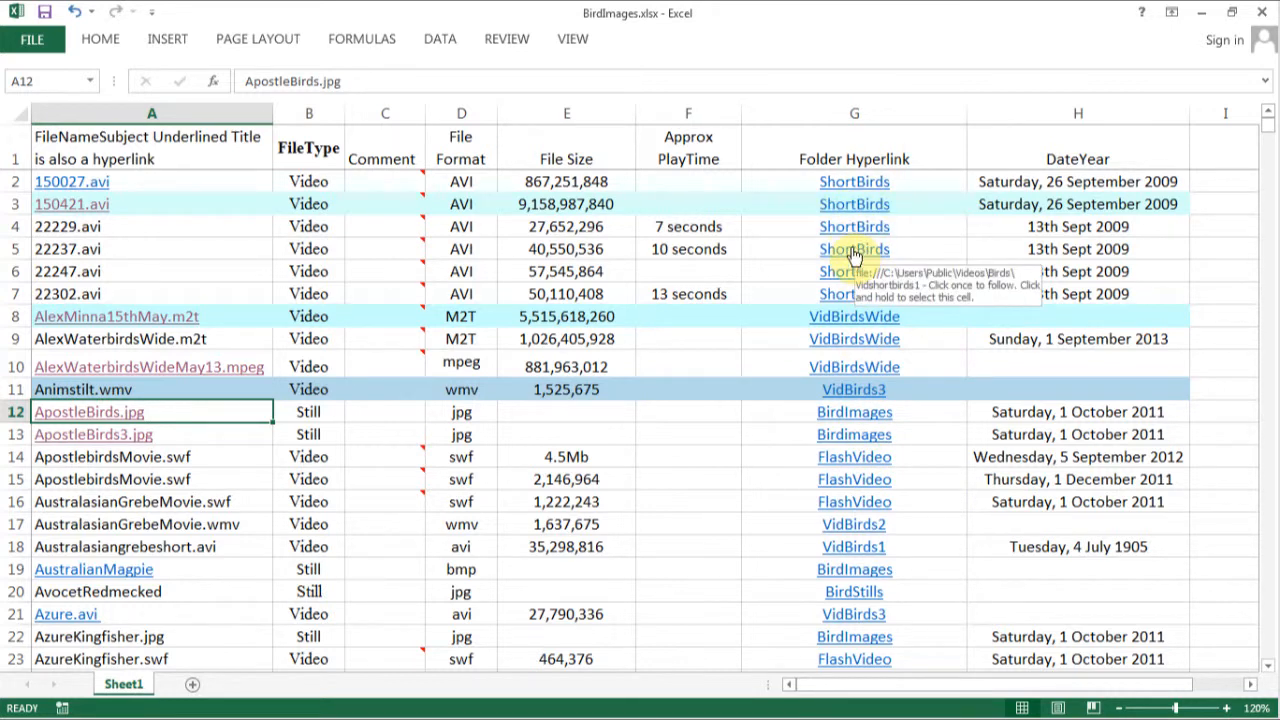
# Step: Follow the ShortBirds folder hyperlink in row 2, view the Vidshortbirds1 folder and close its window
pyautogui.click(862, 181)
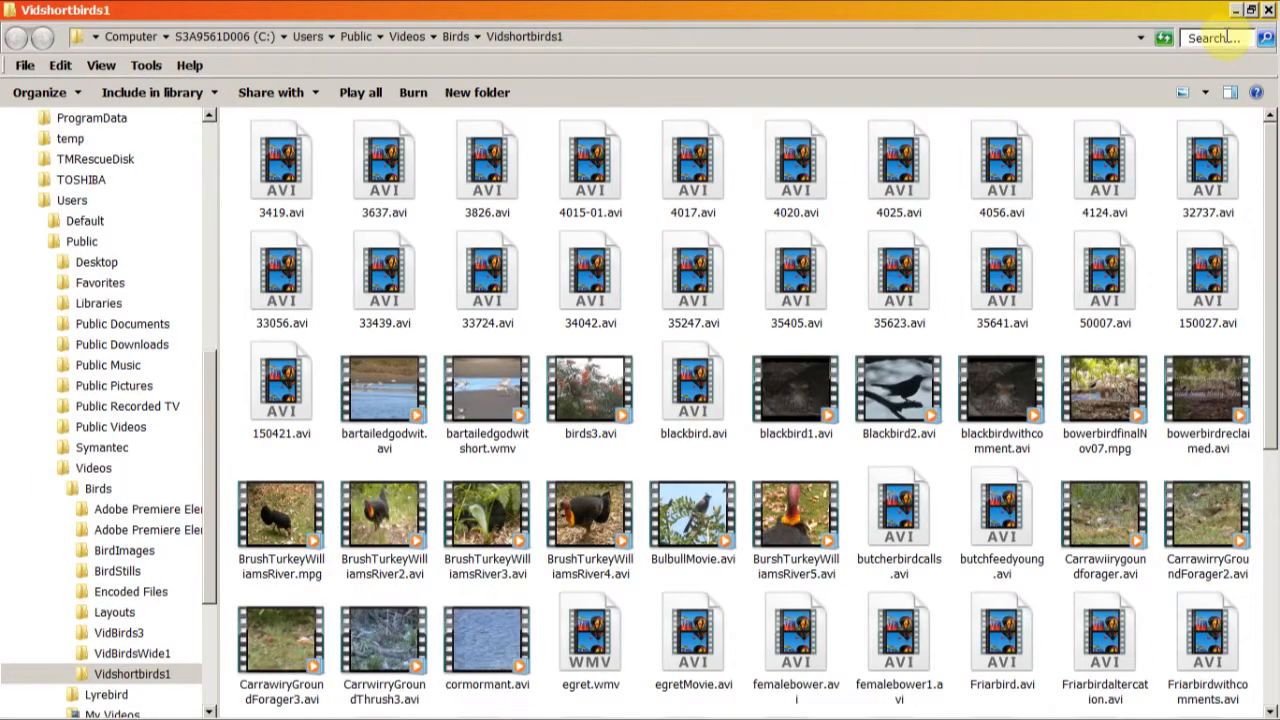
pyautogui.click(1251, 9)
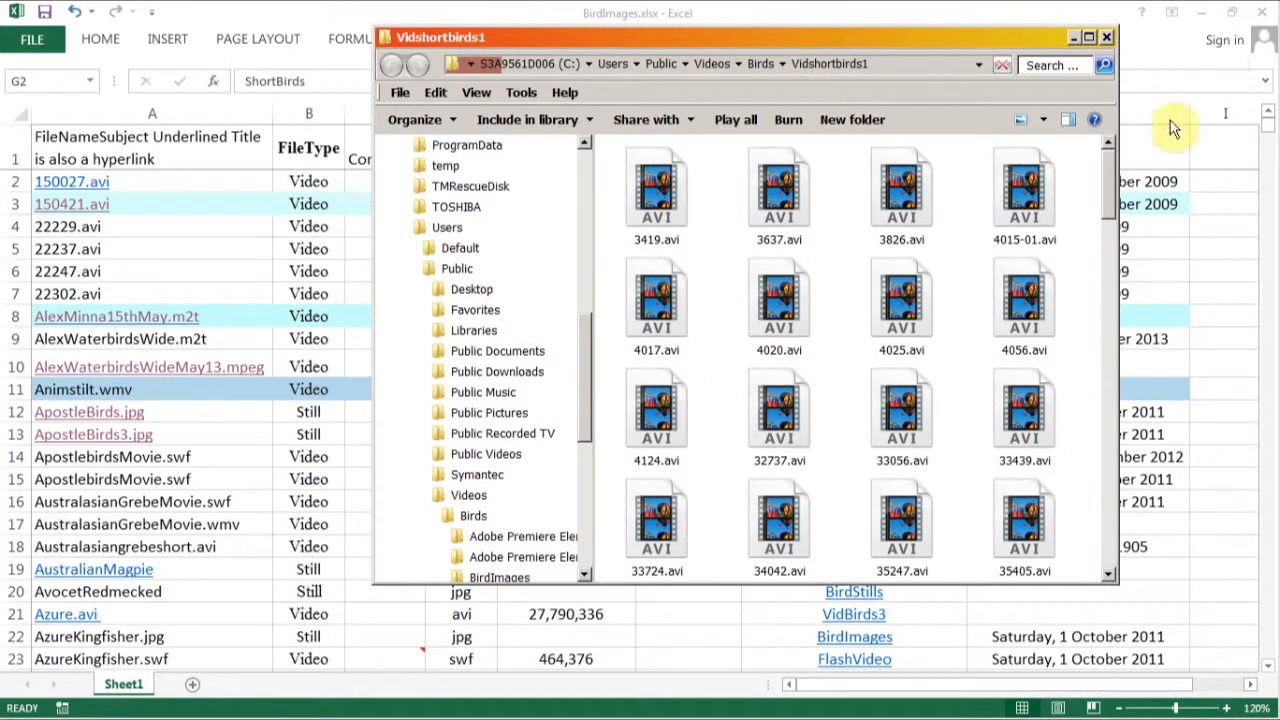
pyautogui.click(1106, 37)
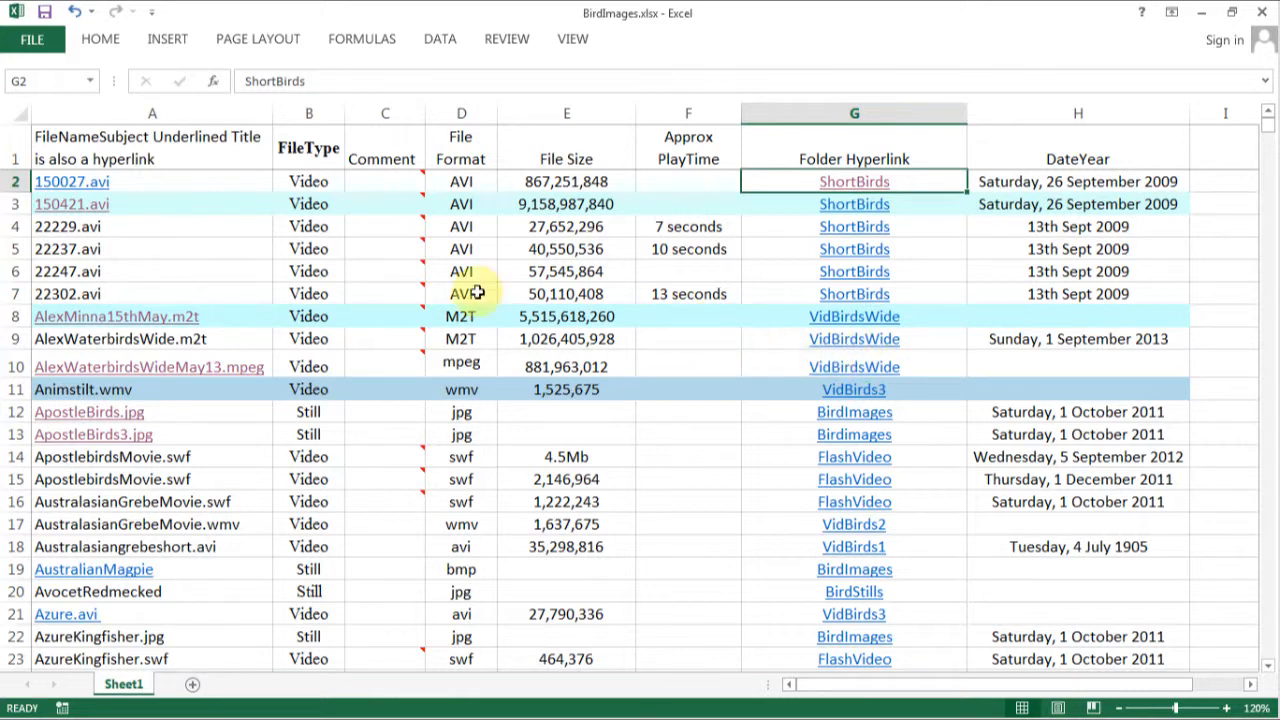
# Step: Locate the command for adding a hyperlink with cell A4 (22229.avi) selected
pyautogui.click(92, 228)
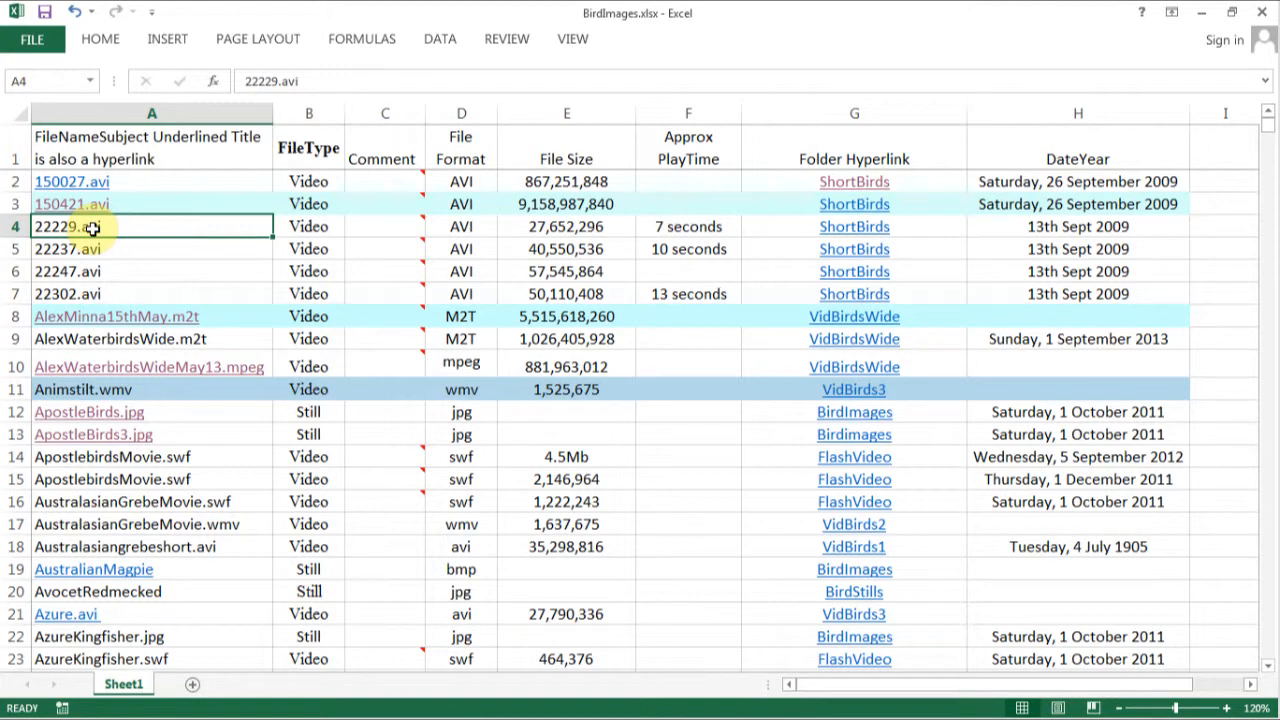
pyautogui.click(166, 36)
pyautogui.press('End')
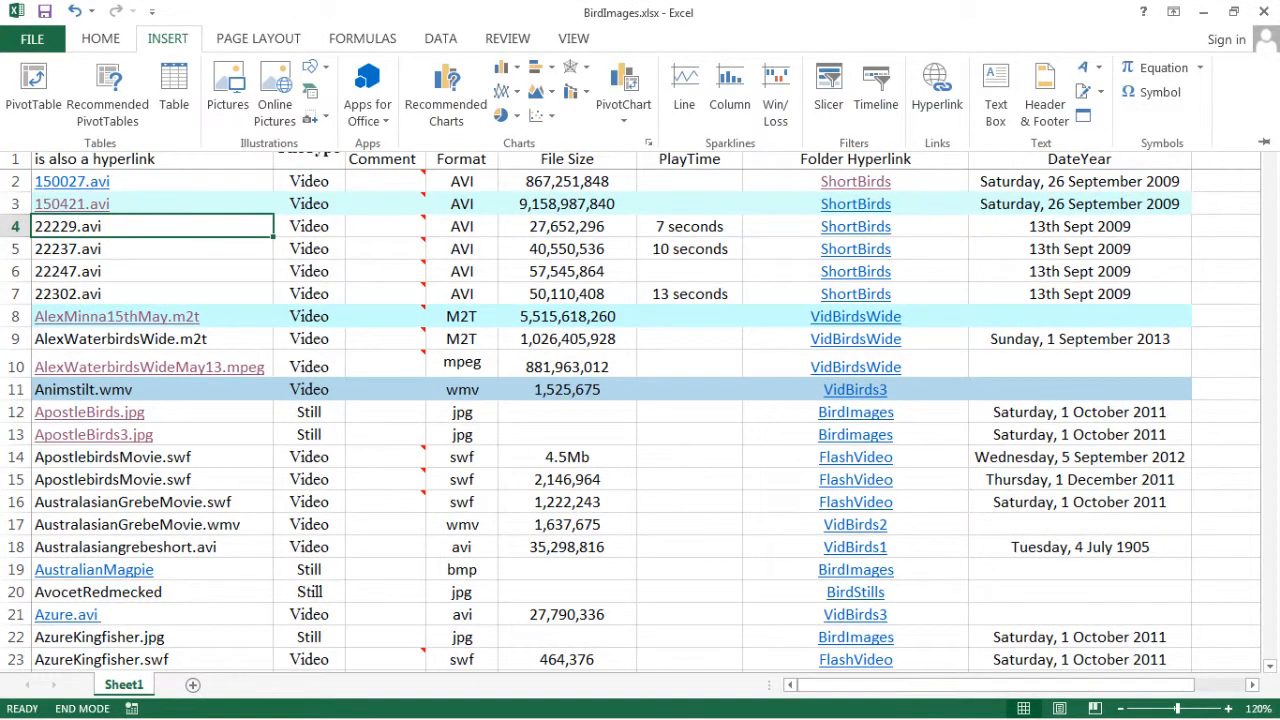
pyautogui.click(946, 111)
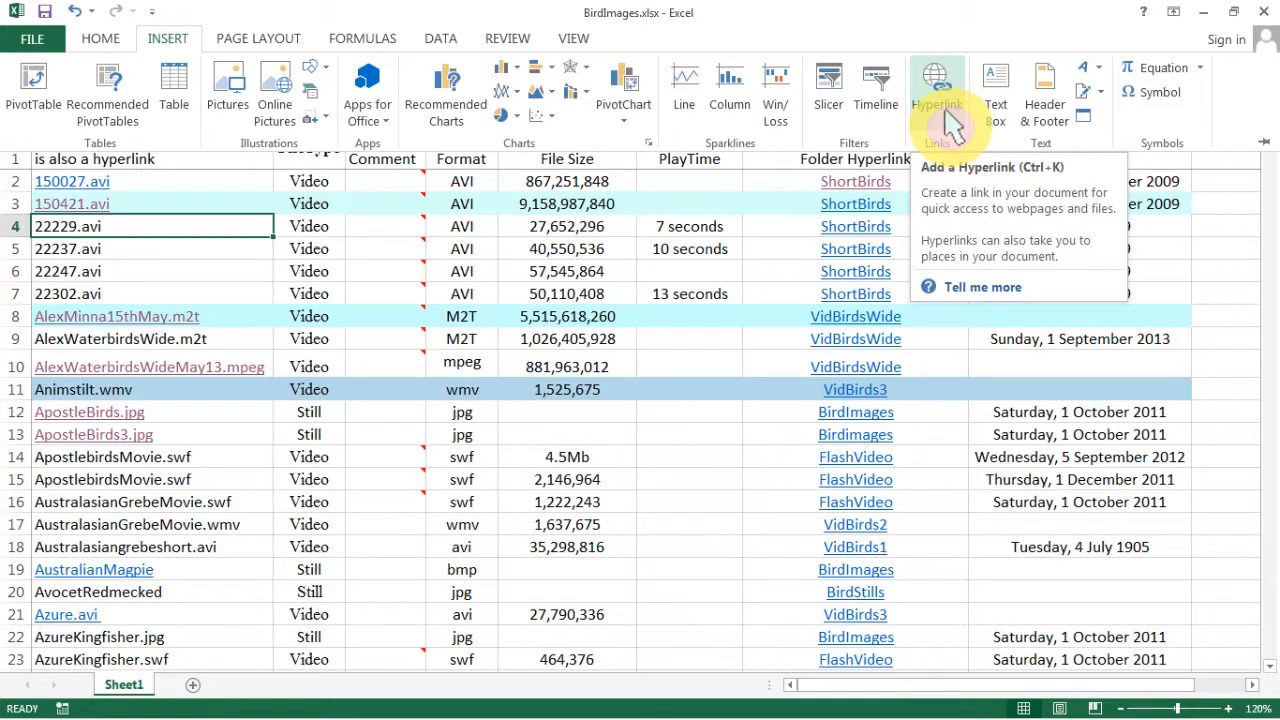
# Step: Hyperlink cell A9 to the existing file AlexWaterbirdsWide.m2t in the VidBirdsWide1 folder
pyautogui.click(236, 339)
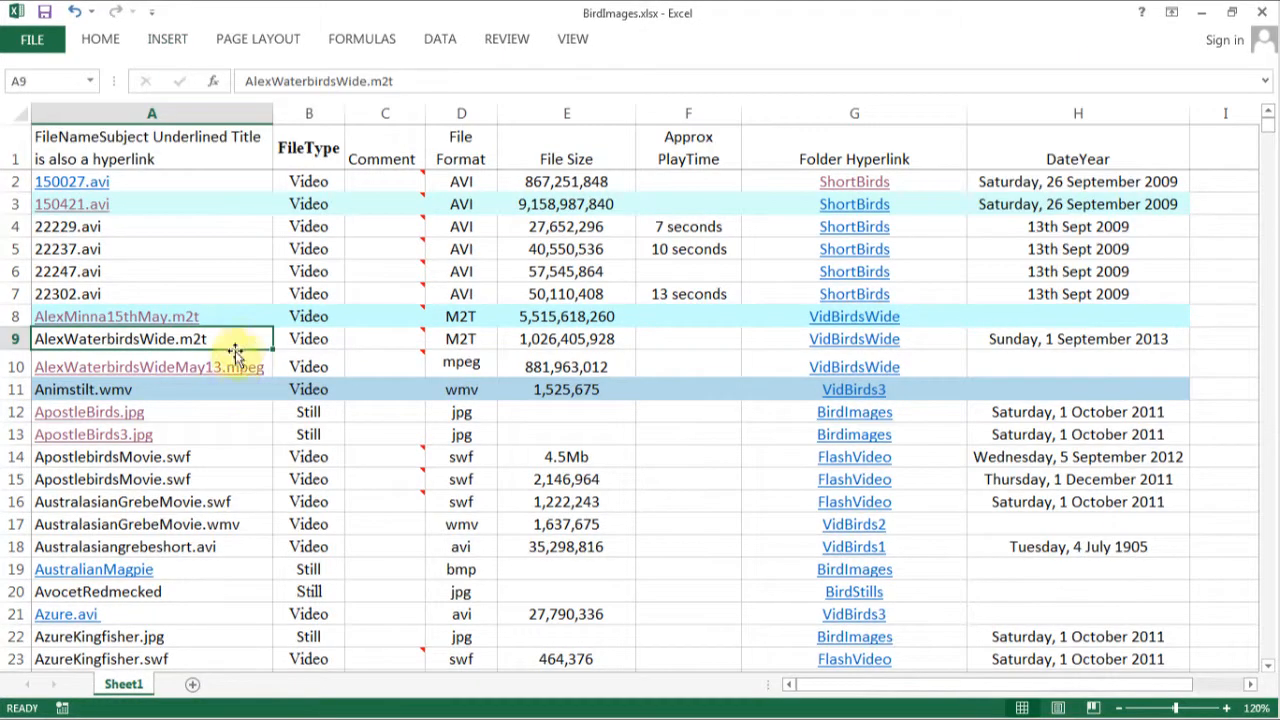
pyautogui.rightClick(234, 341)
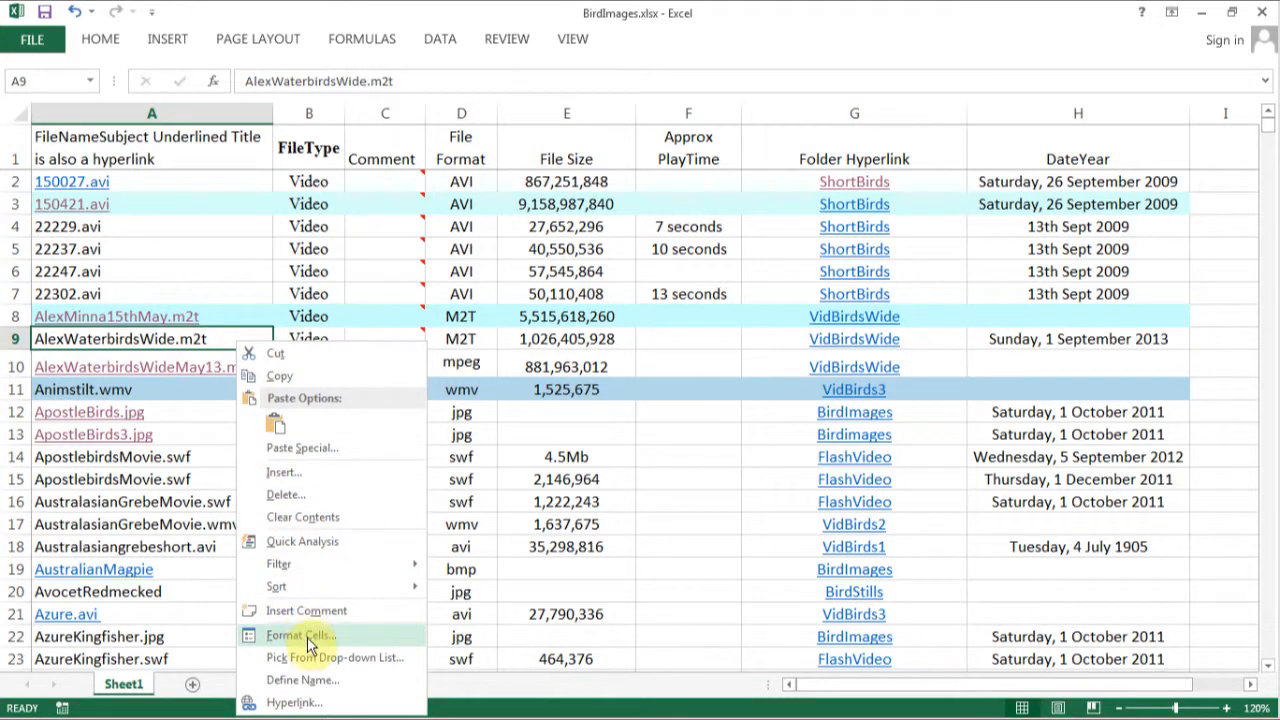
pyautogui.click(294, 704)
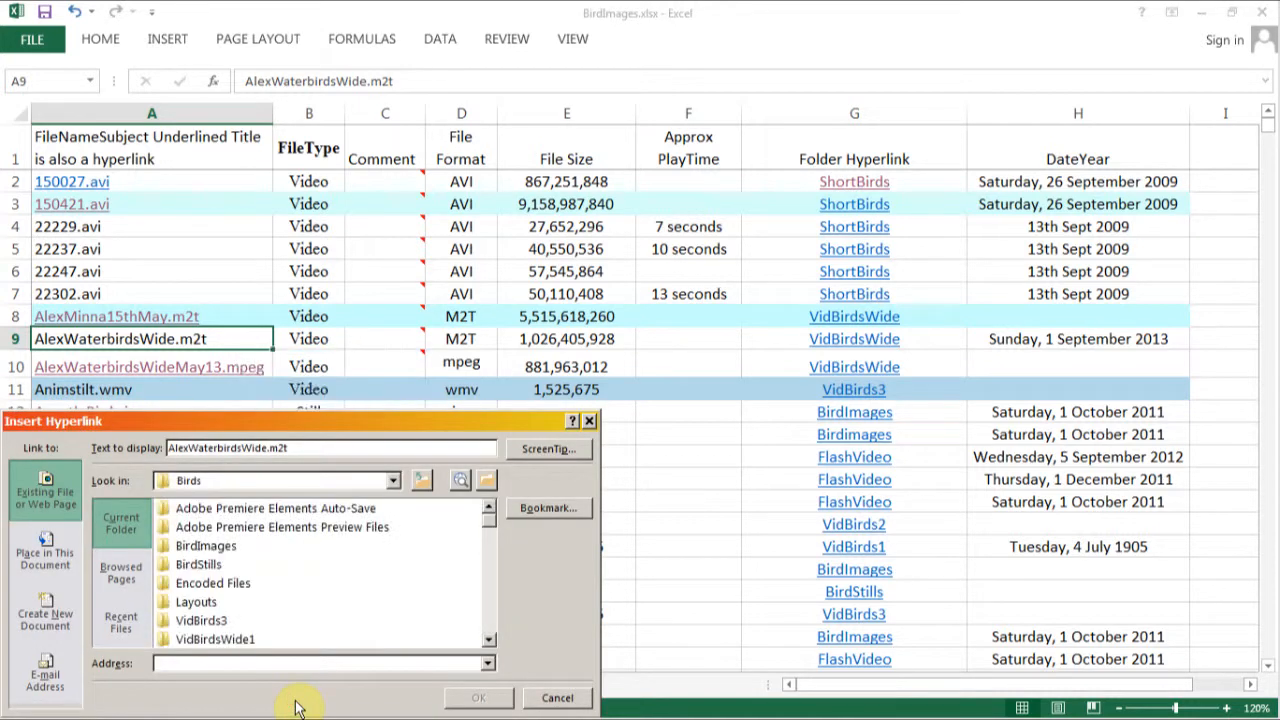
pyautogui.click(238, 641)
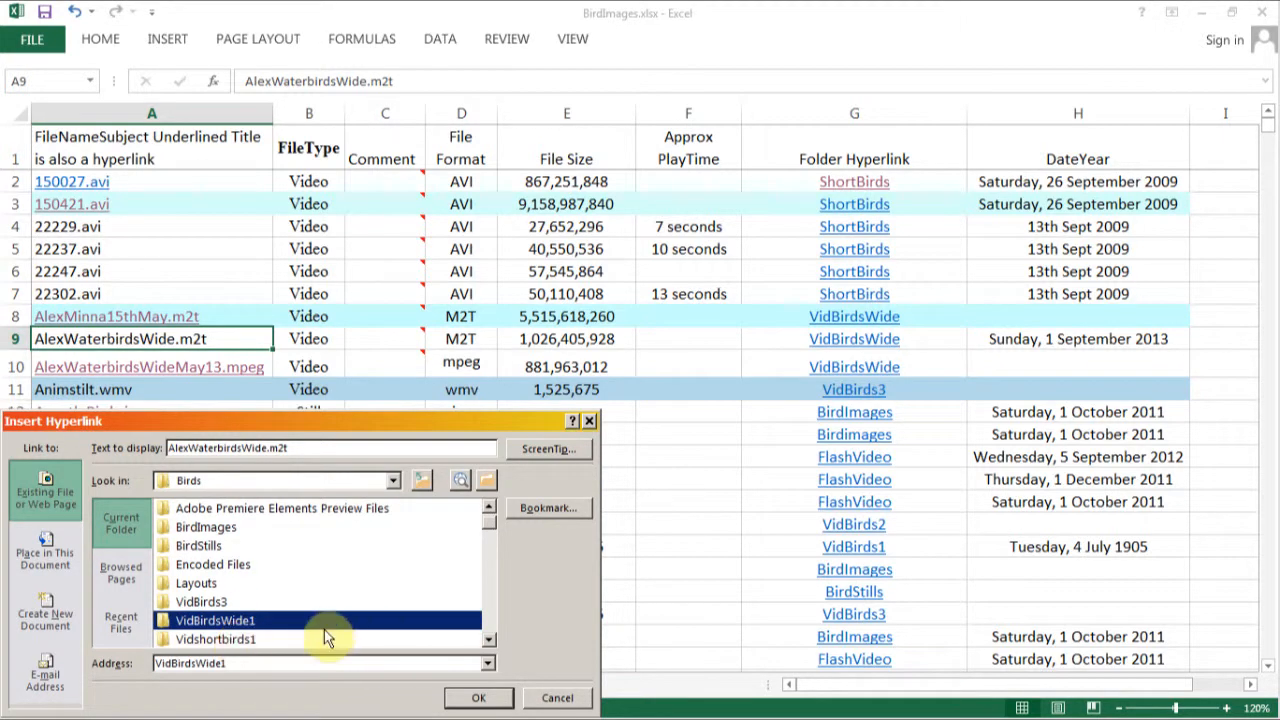
pyautogui.doubleClick(263, 619)
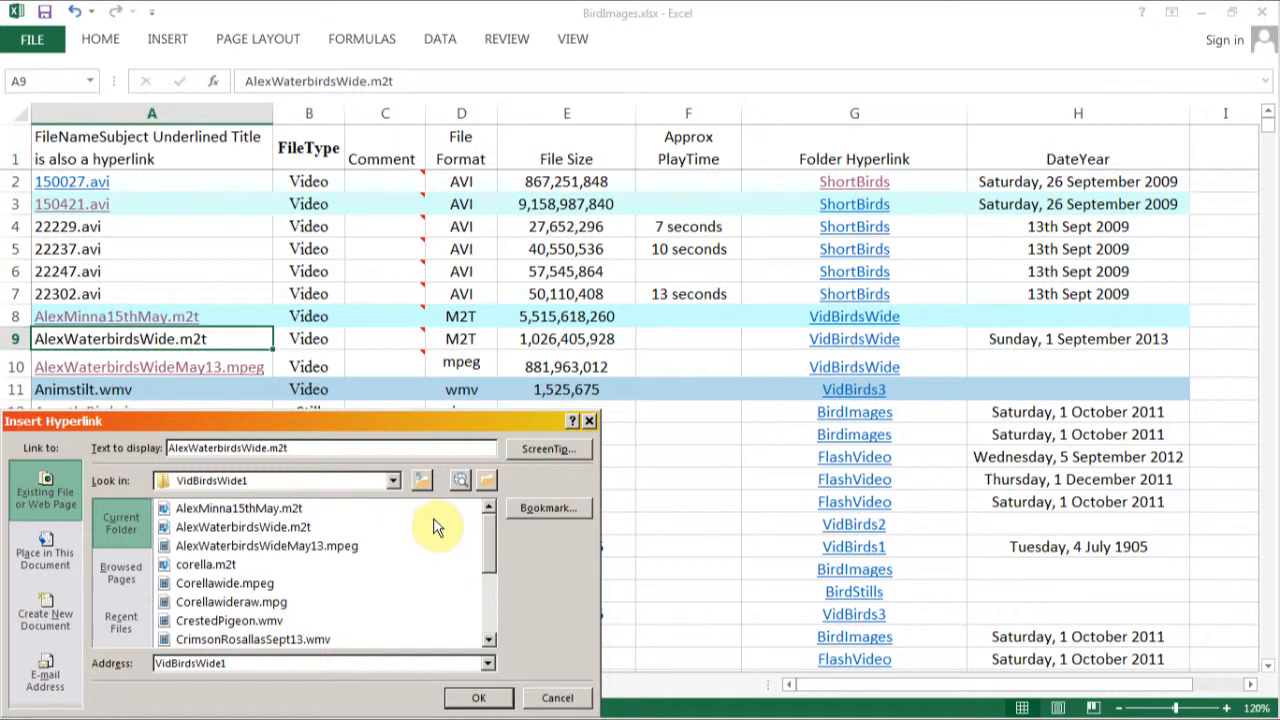
pyautogui.click(290, 530)
pyautogui.click(461, 700)
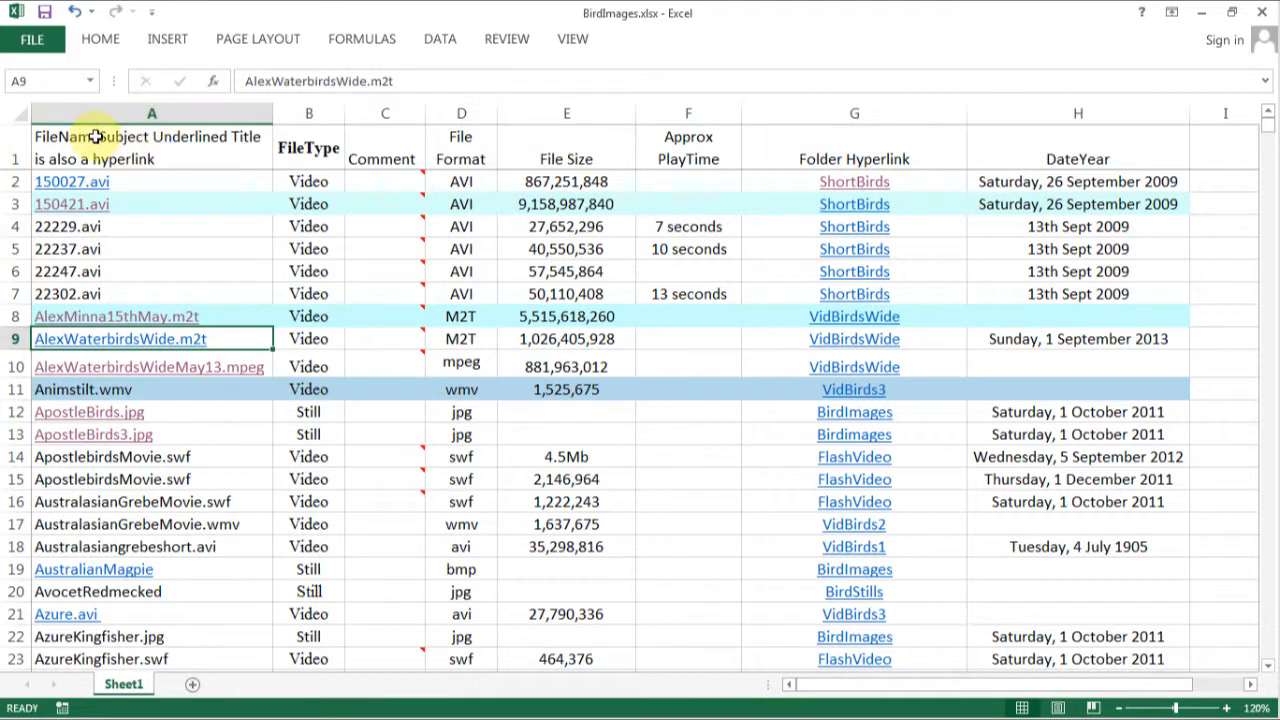
# Step: Select the whole catalogue, A1:H997, and open its sort options
pyautogui.moveTo(63, 137); pyautogui.dragTo(1078, 712)
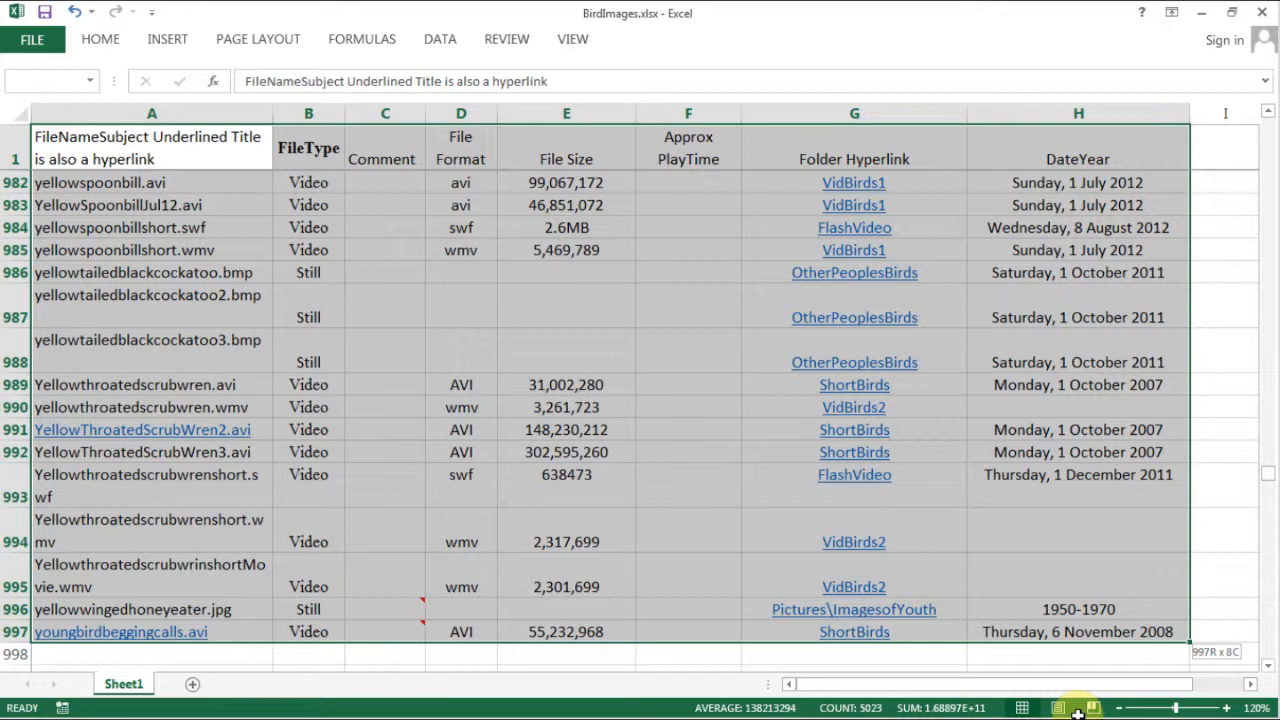
pyautogui.click(450, 40)
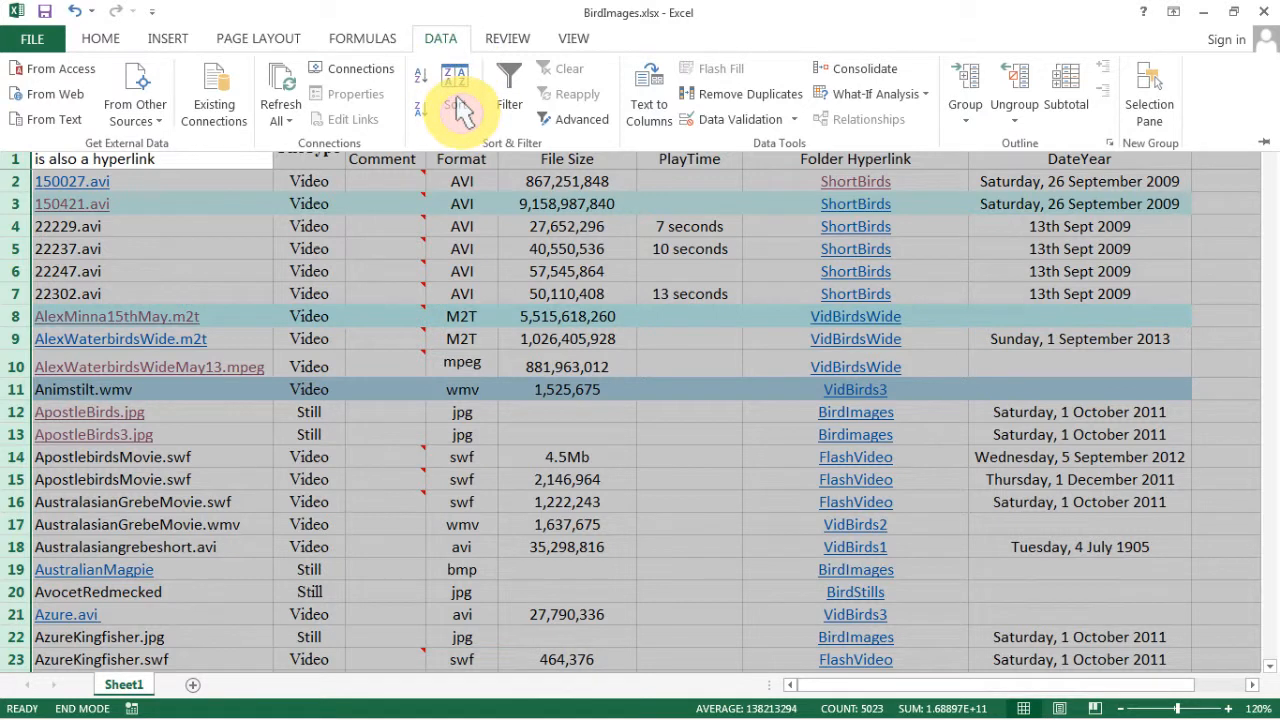
pyautogui.click(460, 110)
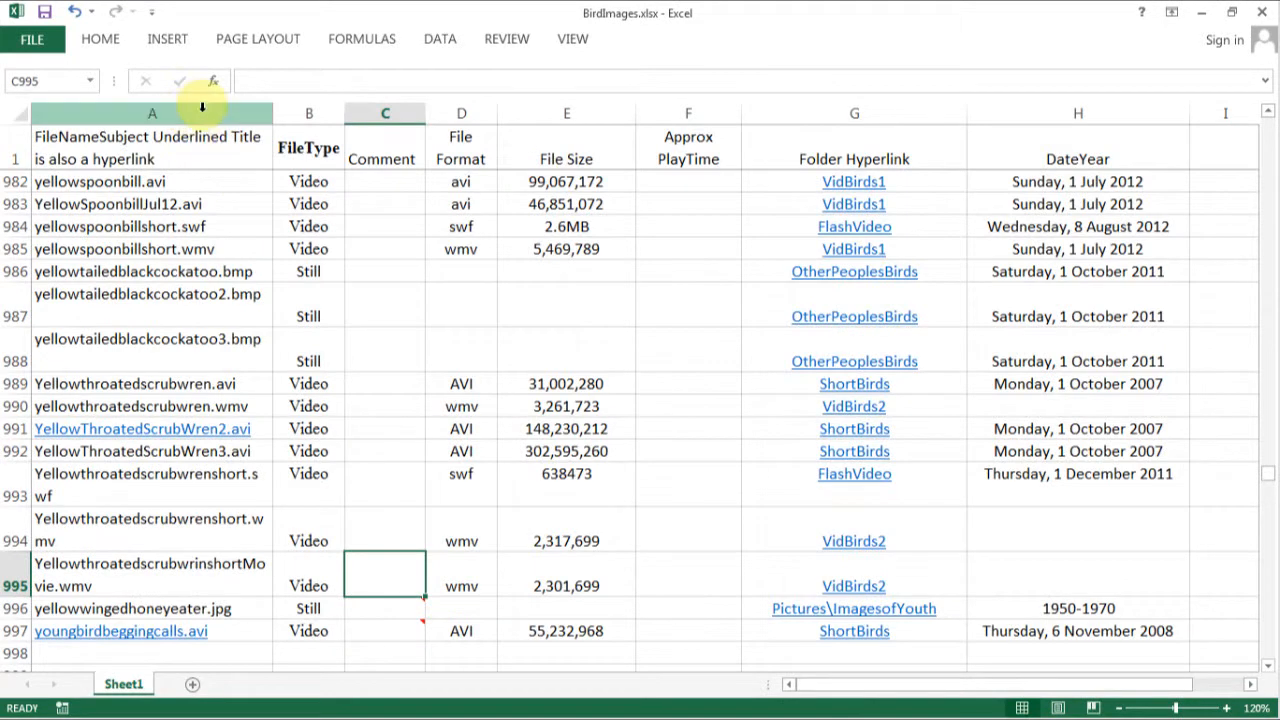
# Step: Open the sort choices with only the file name column selected, and cancel without sorting
pyautogui.click(200, 107)
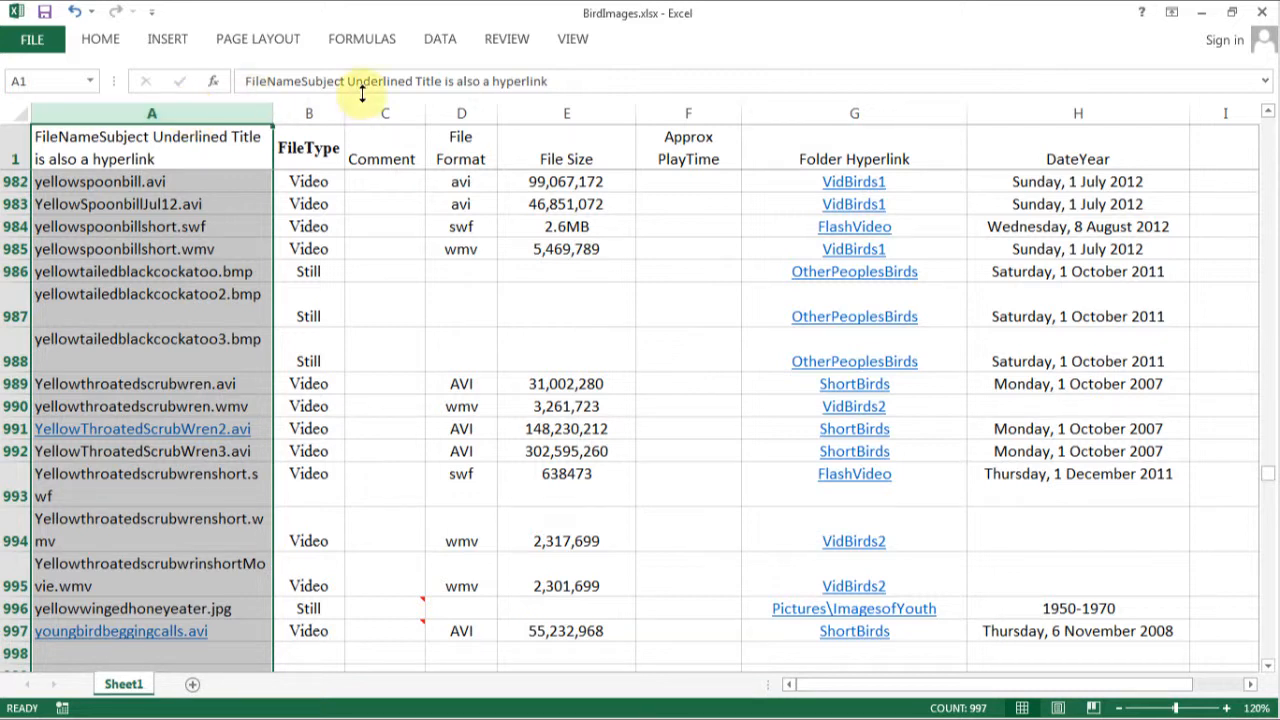
pyautogui.click(440, 38)
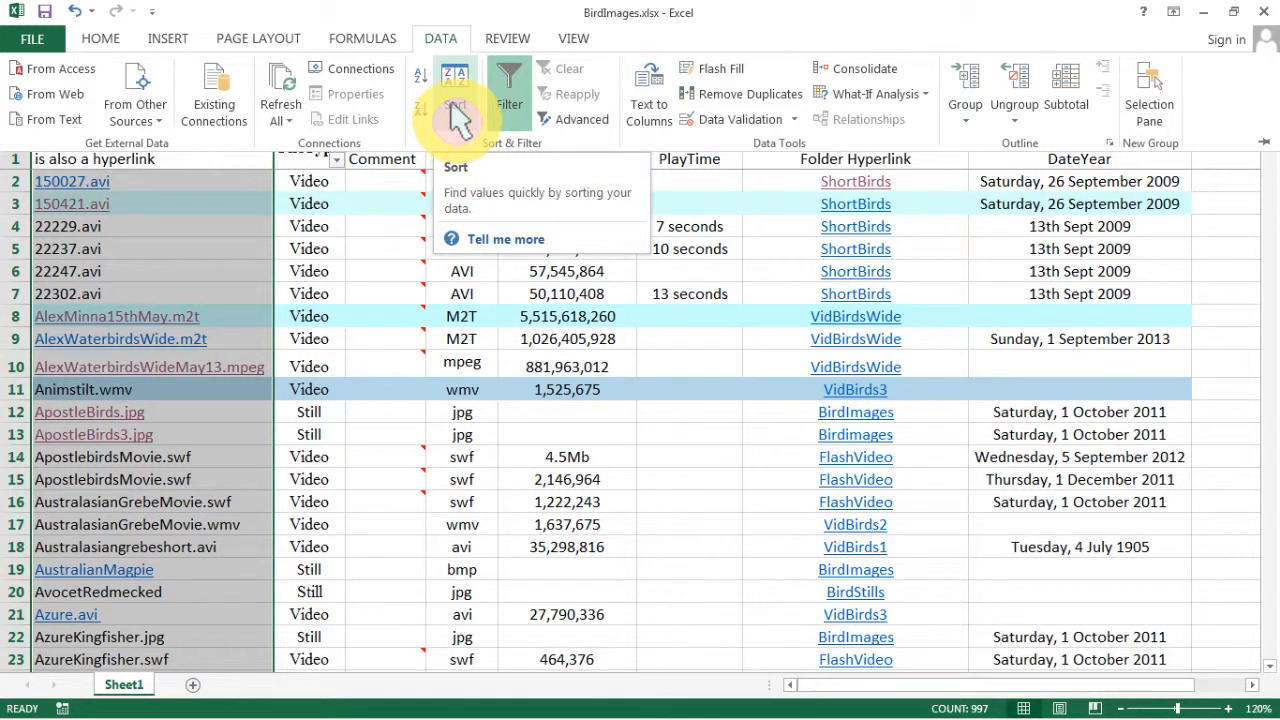
pyautogui.click(455, 115)
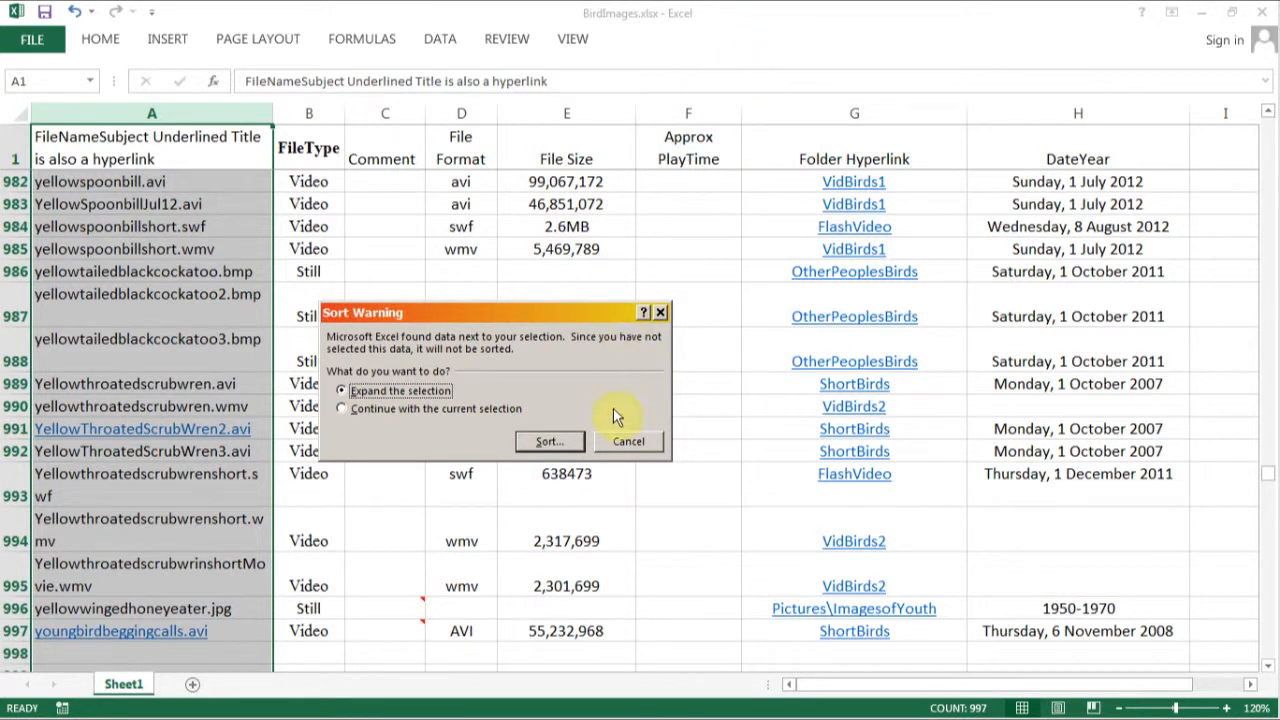
pyautogui.click(628, 441)
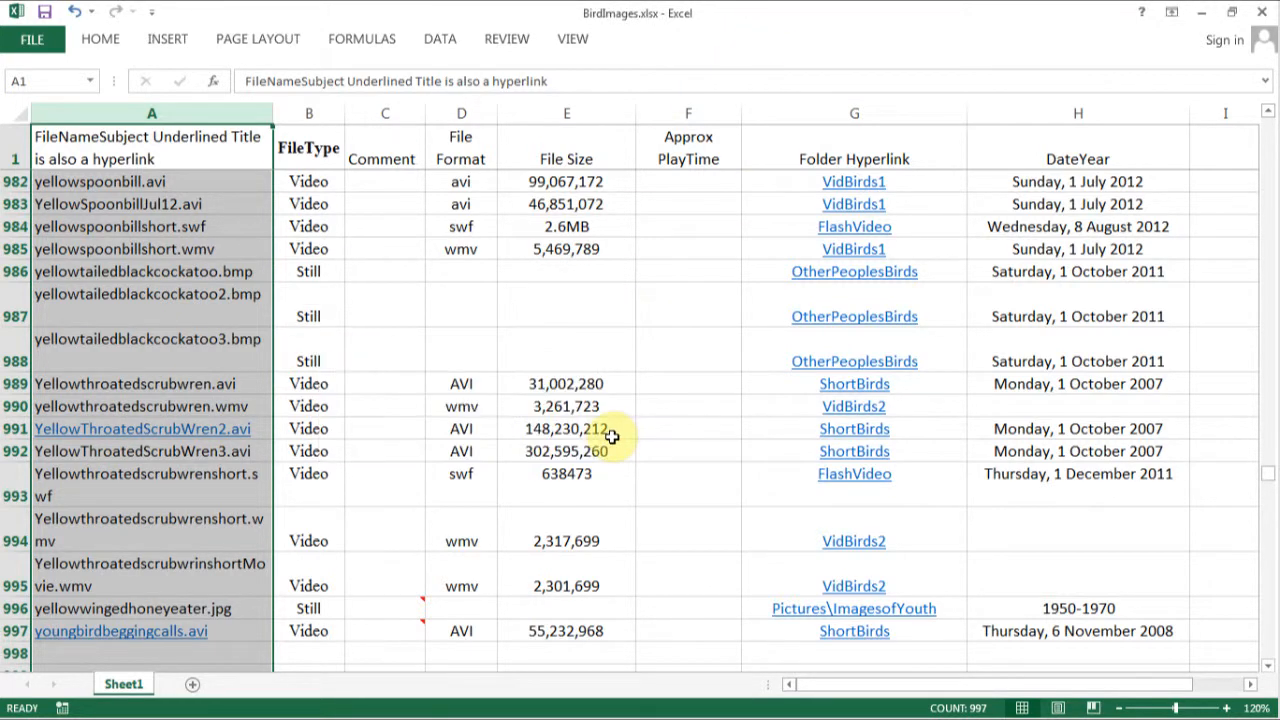
# Step: Return to the first rows of the catalogue and select the FileType column, followed by the File Format column
pyautogui.click(376, 251)
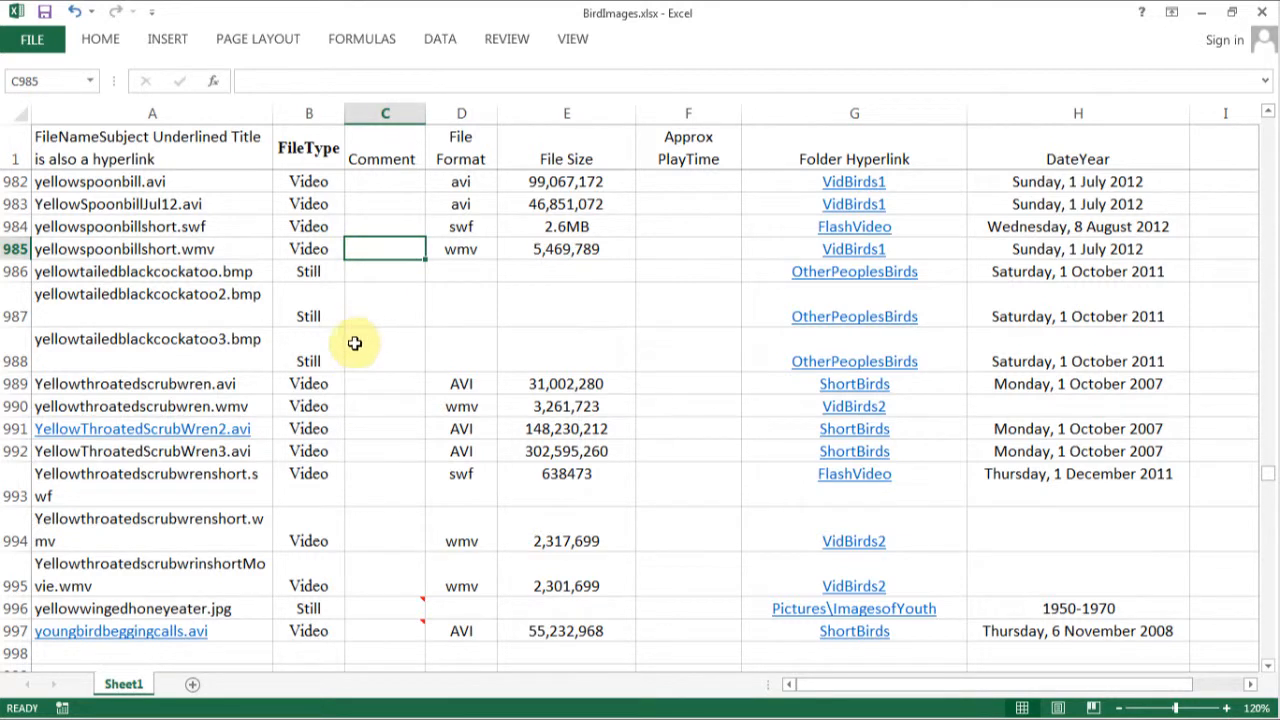
pyautogui.hotkey('ctrl', 'Up')
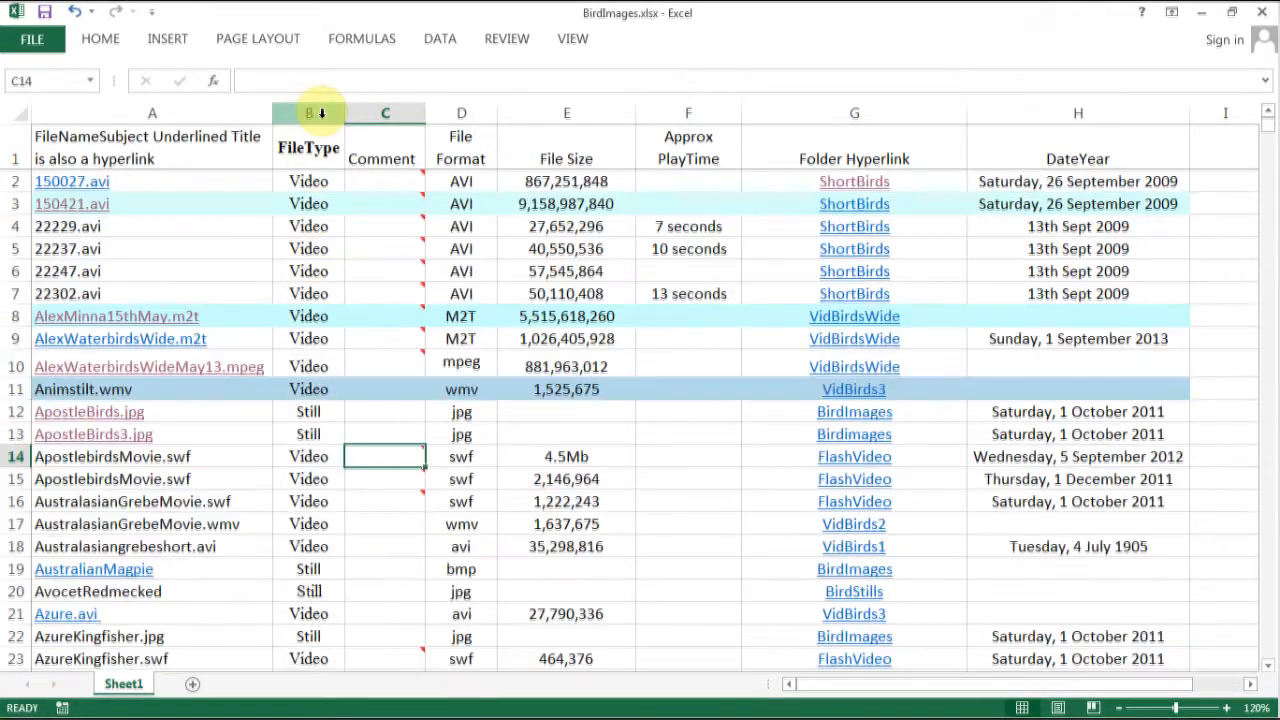
pyautogui.click(318, 113)
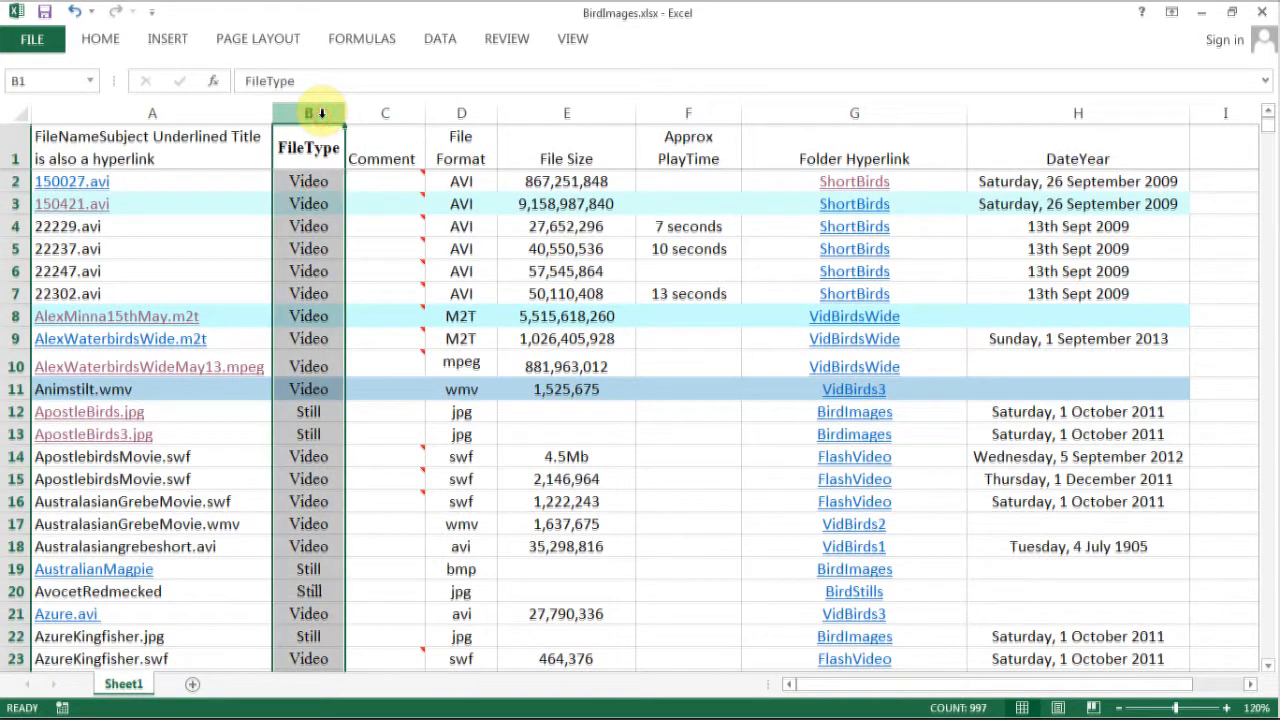
pyautogui.click(448, 111)
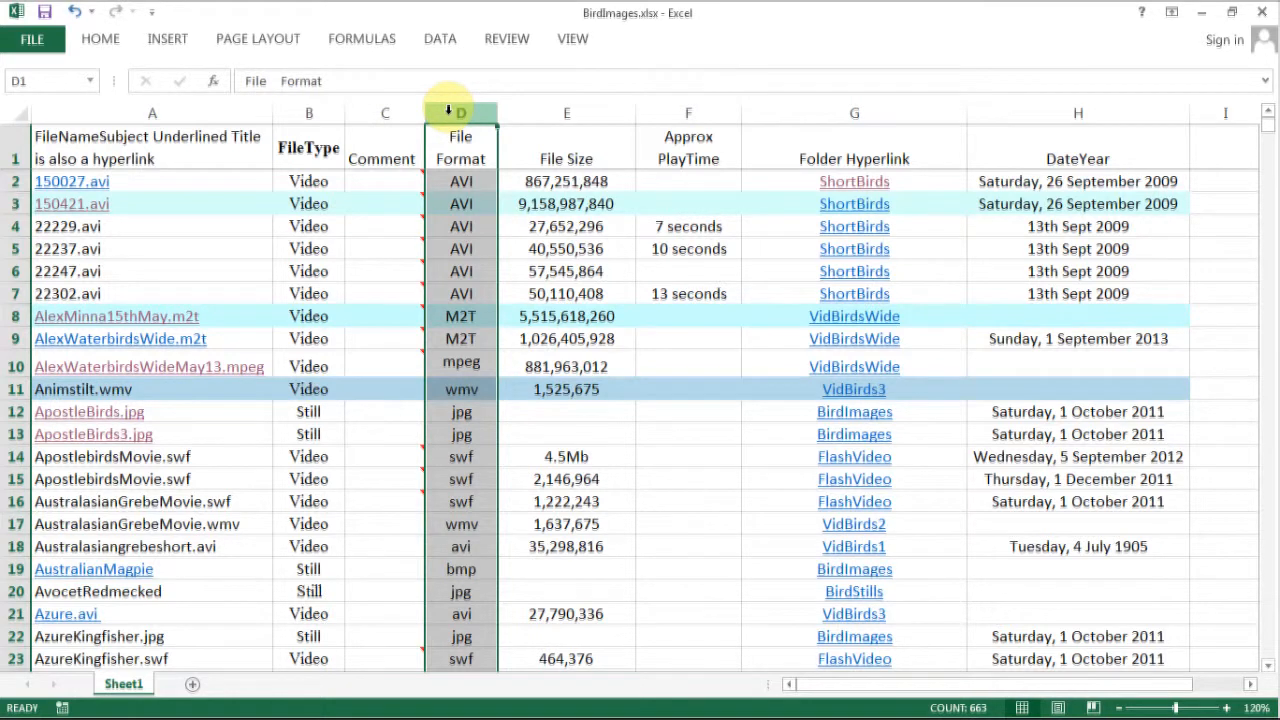
# Step: Select the FileType column and turn on filtering for it
pyautogui.click(290, 111)
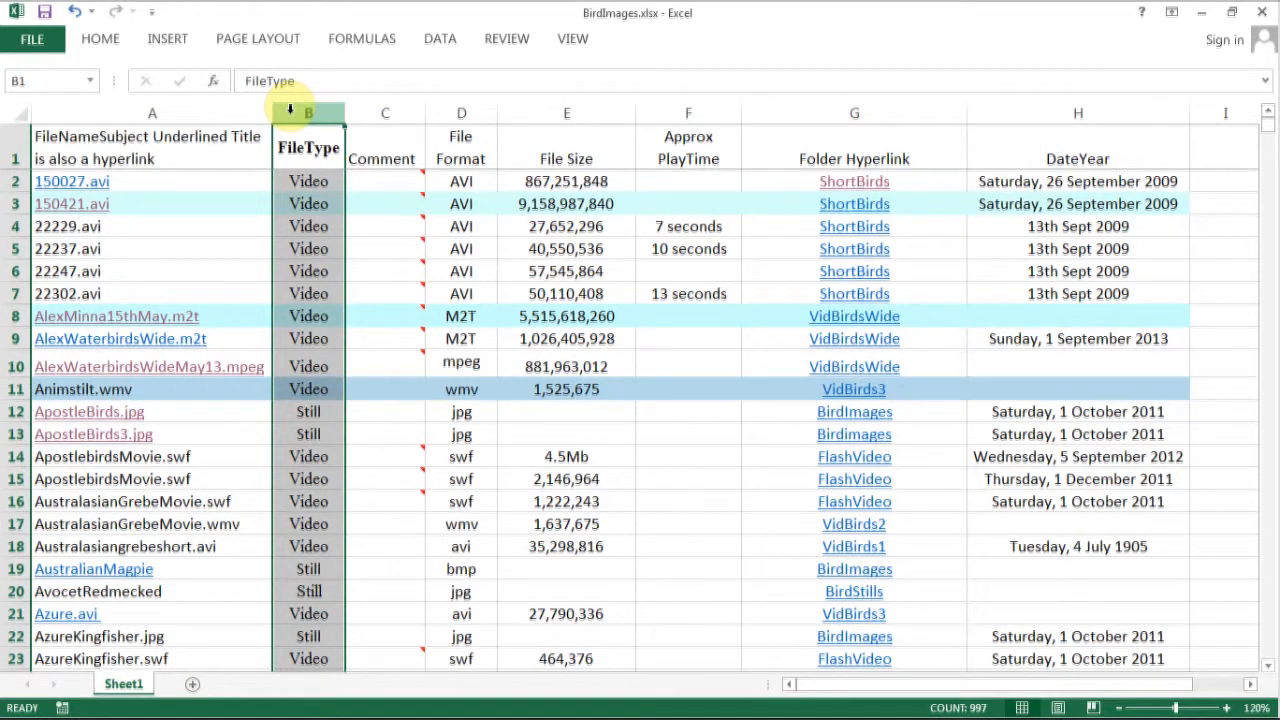
pyautogui.click(440, 40)
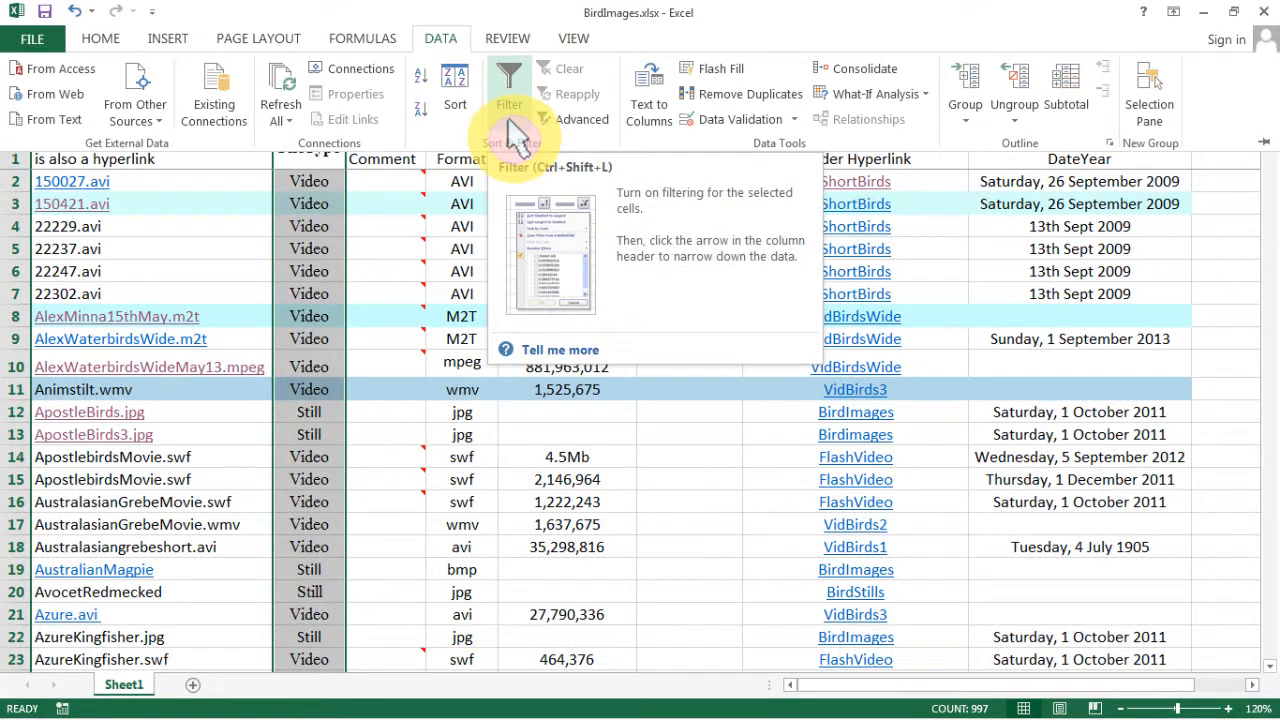
pyautogui.click(513, 132)
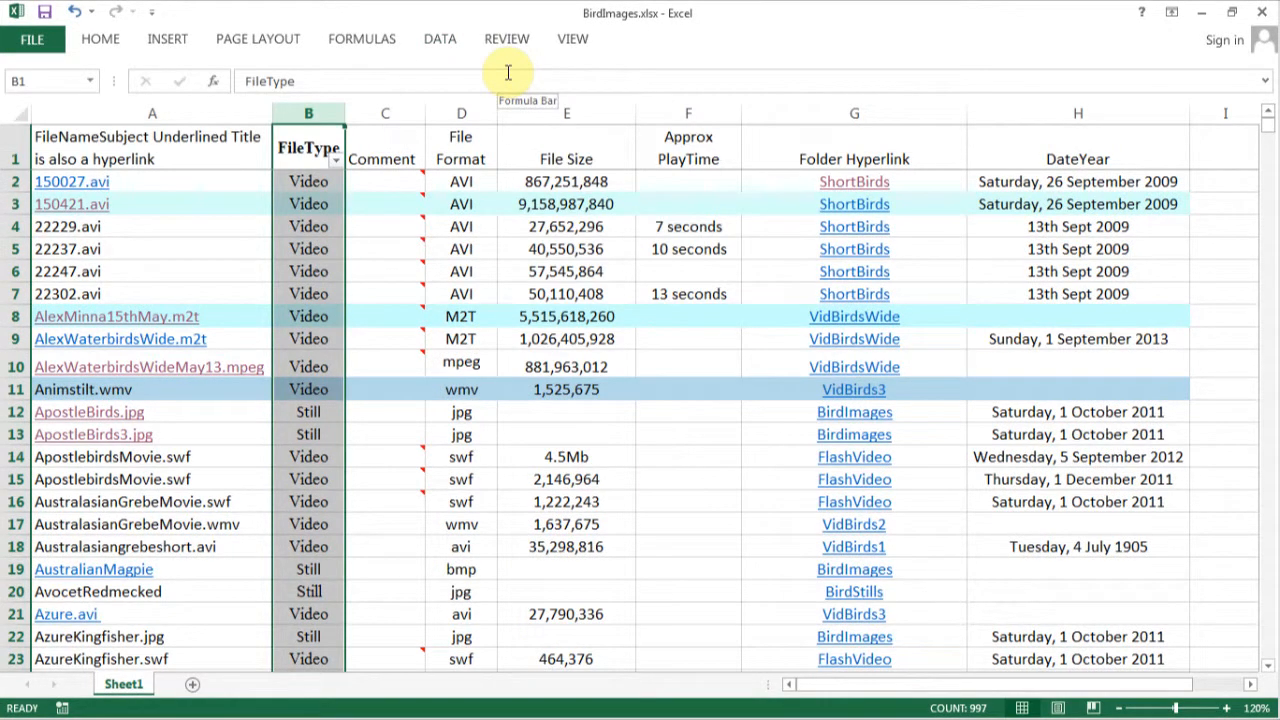
# Step: Filter the FileType column to show only the Video records, excluding Still
pyautogui.click(338, 163)
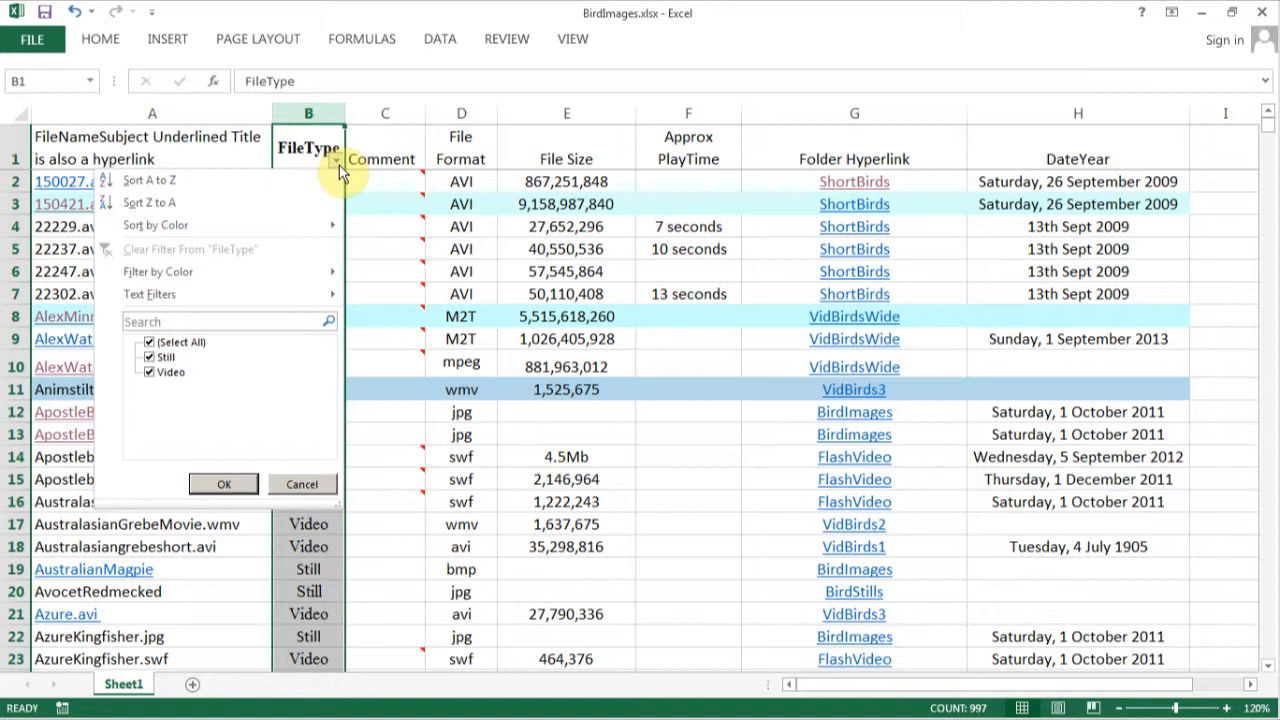
pyautogui.click(150, 373)
pyautogui.click(150, 373)
pyautogui.click(150, 357)
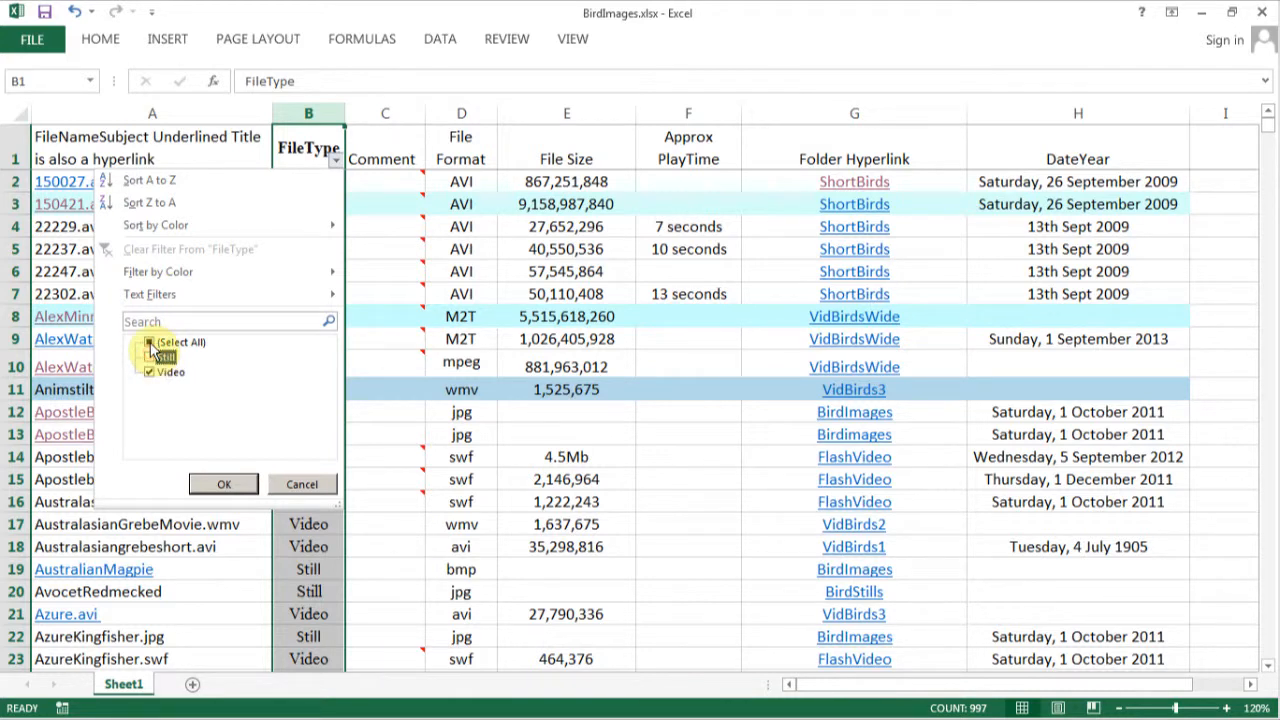
pyautogui.click(218, 484)
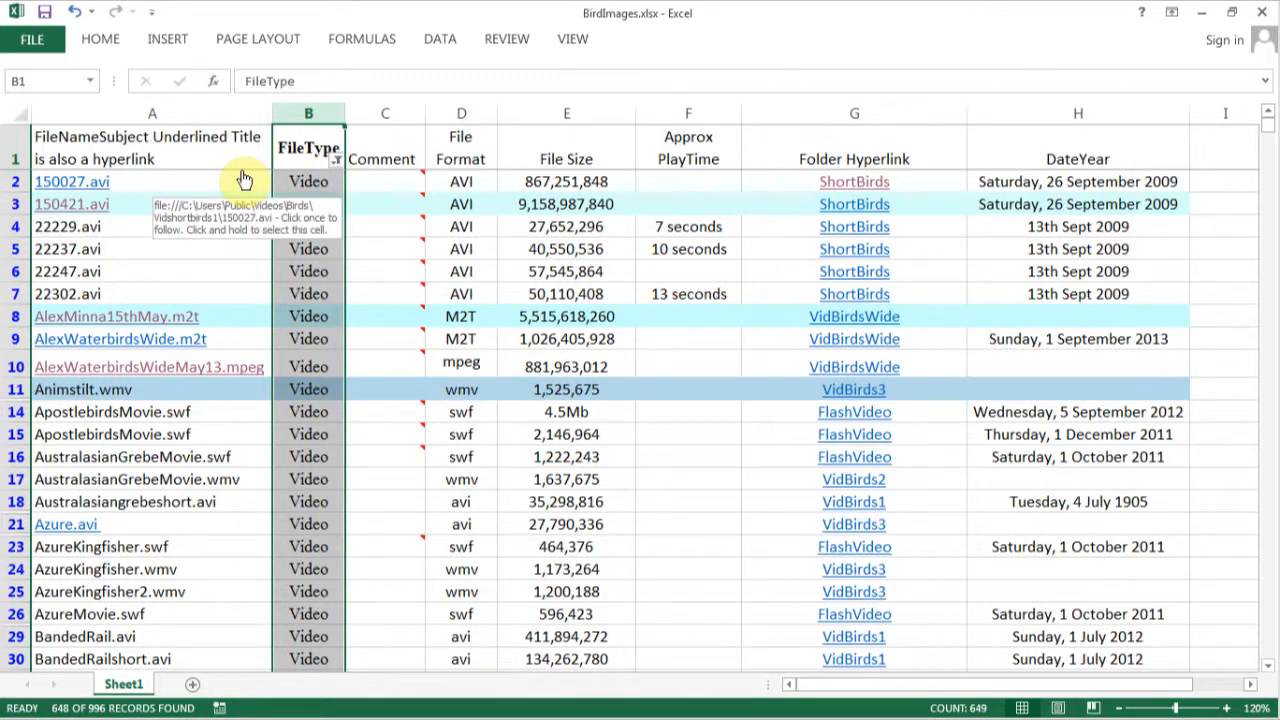
# Step: Select all values in the FileType filter to show both Still and Video records
pyautogui.click(337, 162)
pyautogui.click(150, 342)
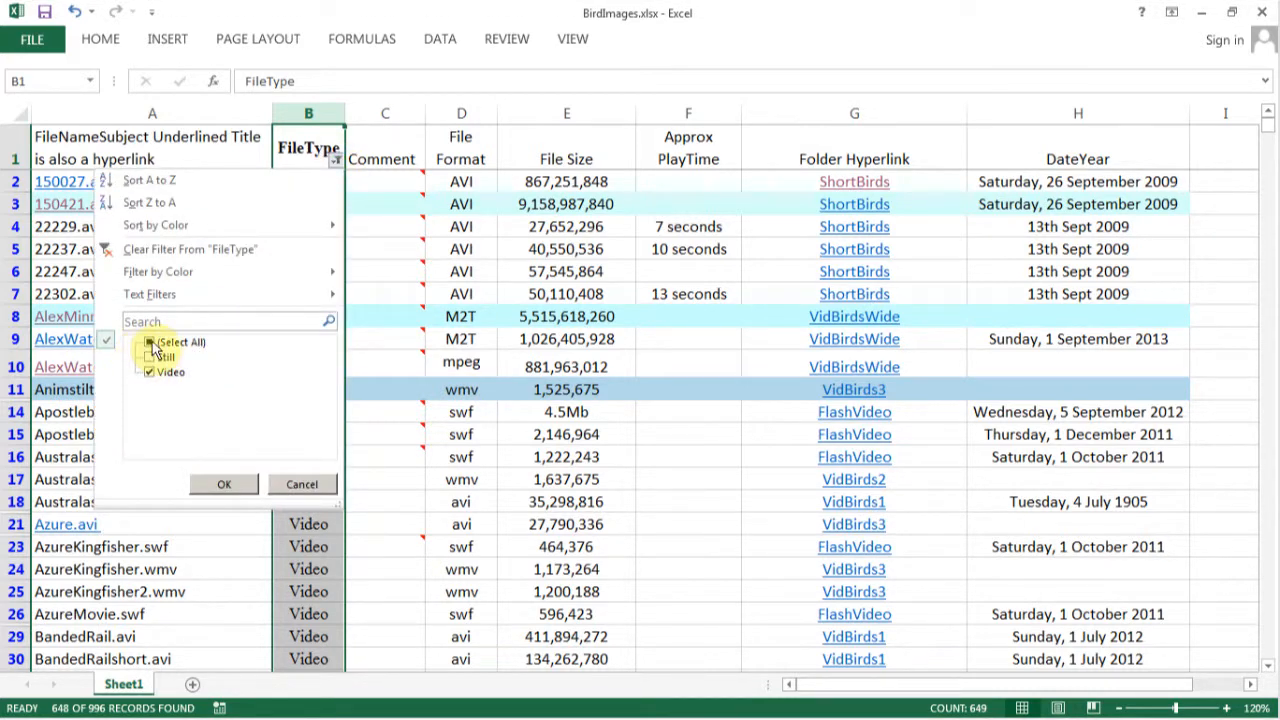
pyautogui.click(222, 486)
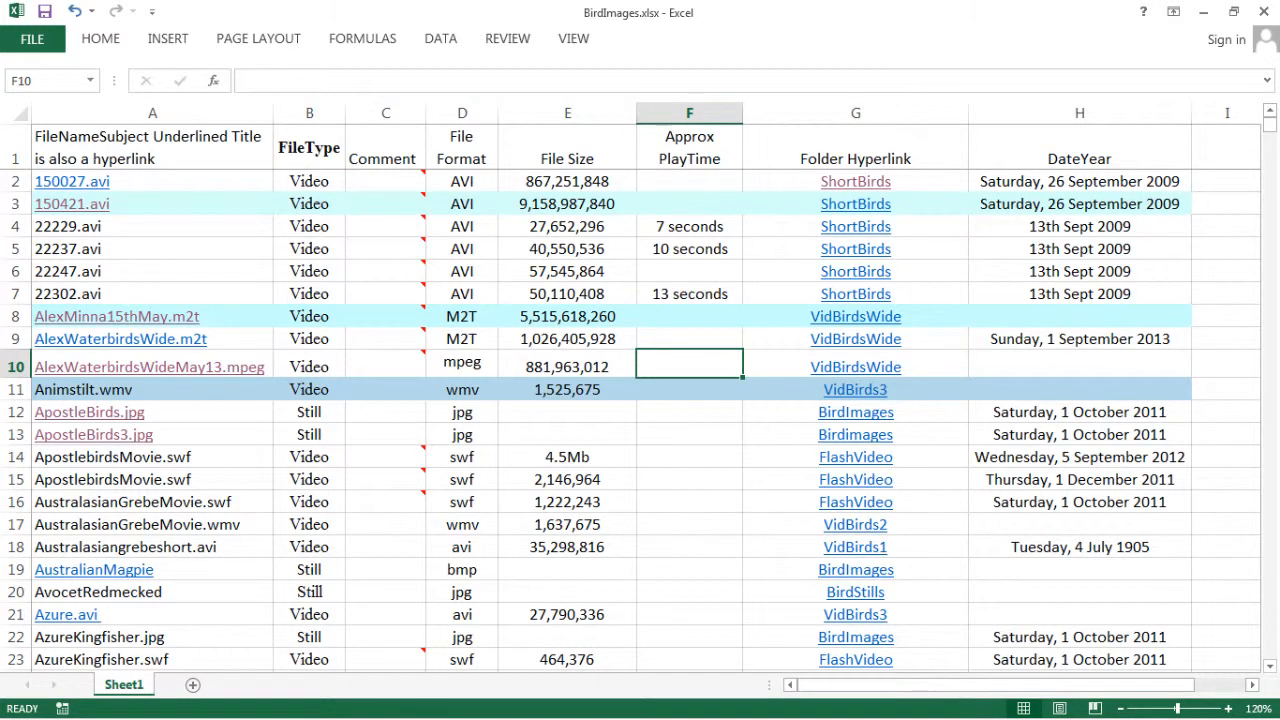
# Step: Read the comments attached to the first records in the Comment column
pyautogui.click(355, 114)
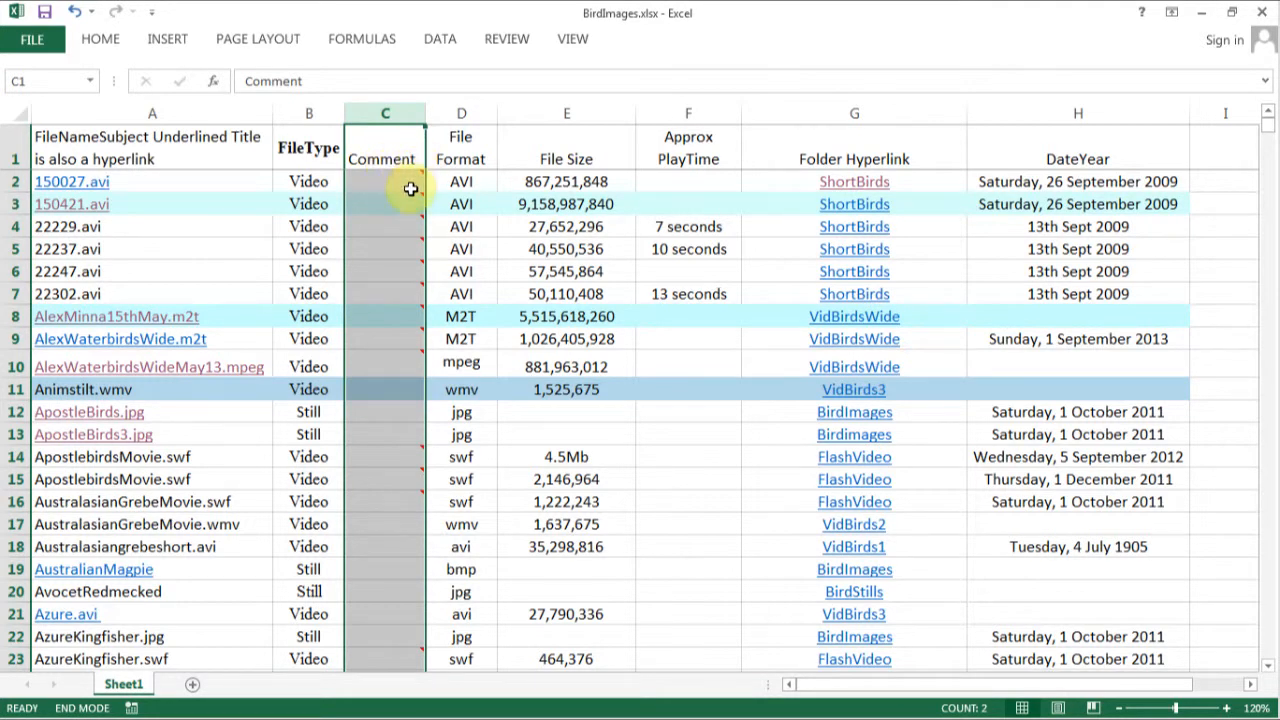
pyautogui.click(361, 387)
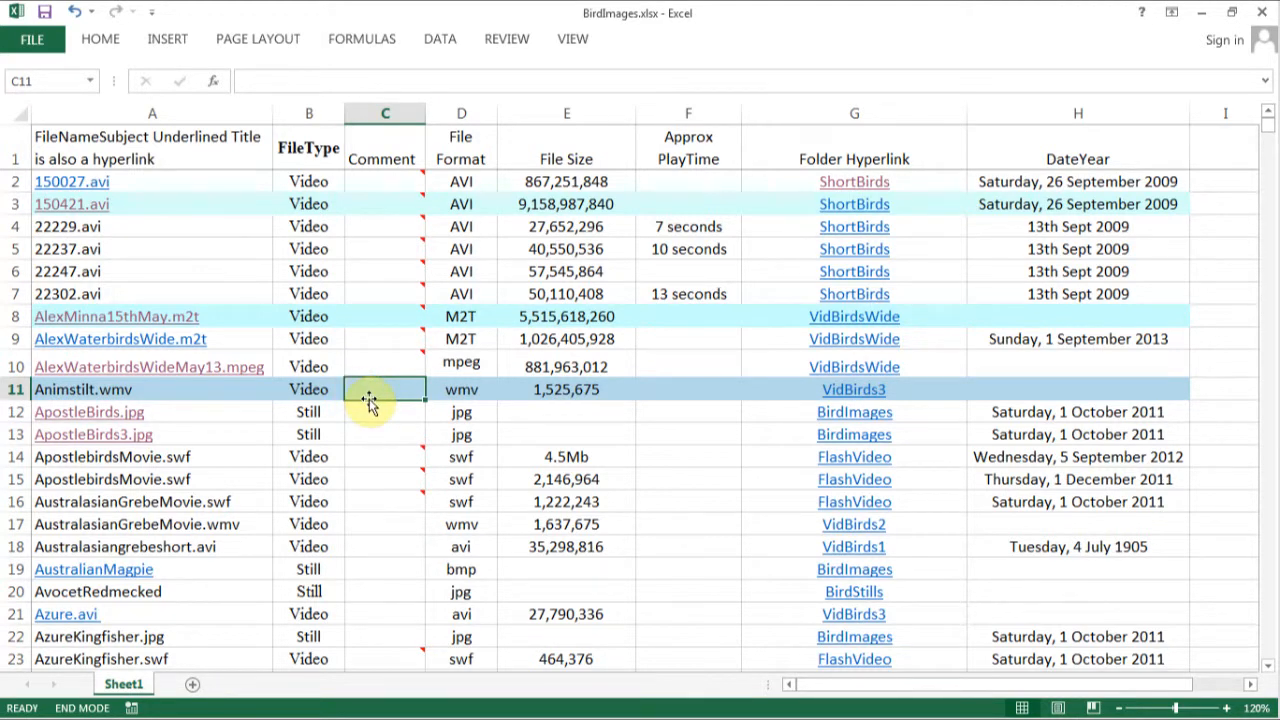
pyautogui.moveTo(423, 195)
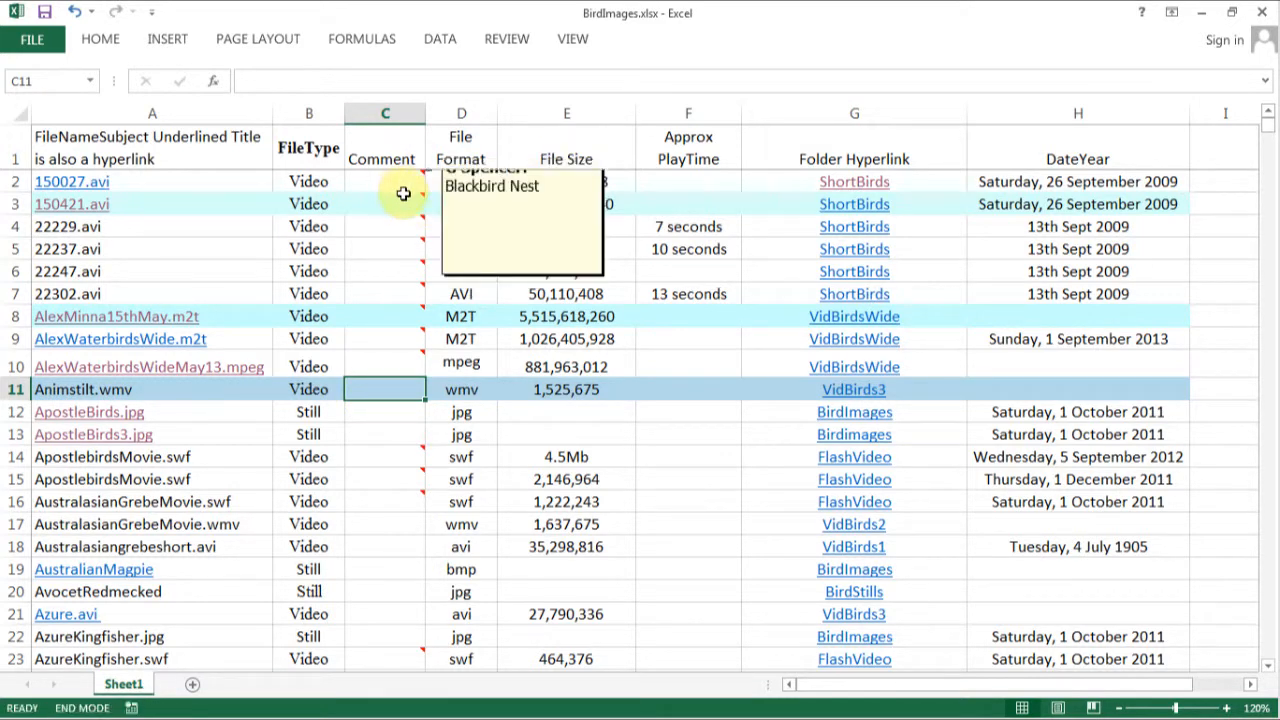
pyautogui.moveTo(413, 221)
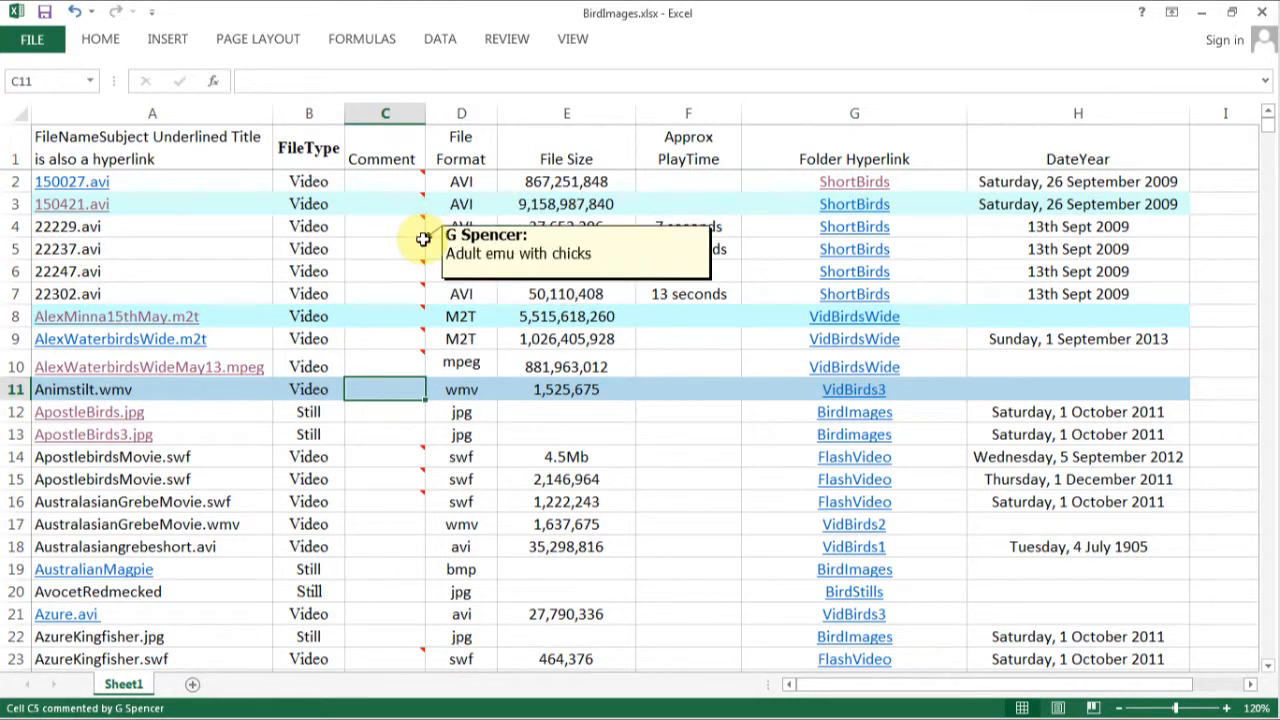
pyautogui.moveTo(420, 266)
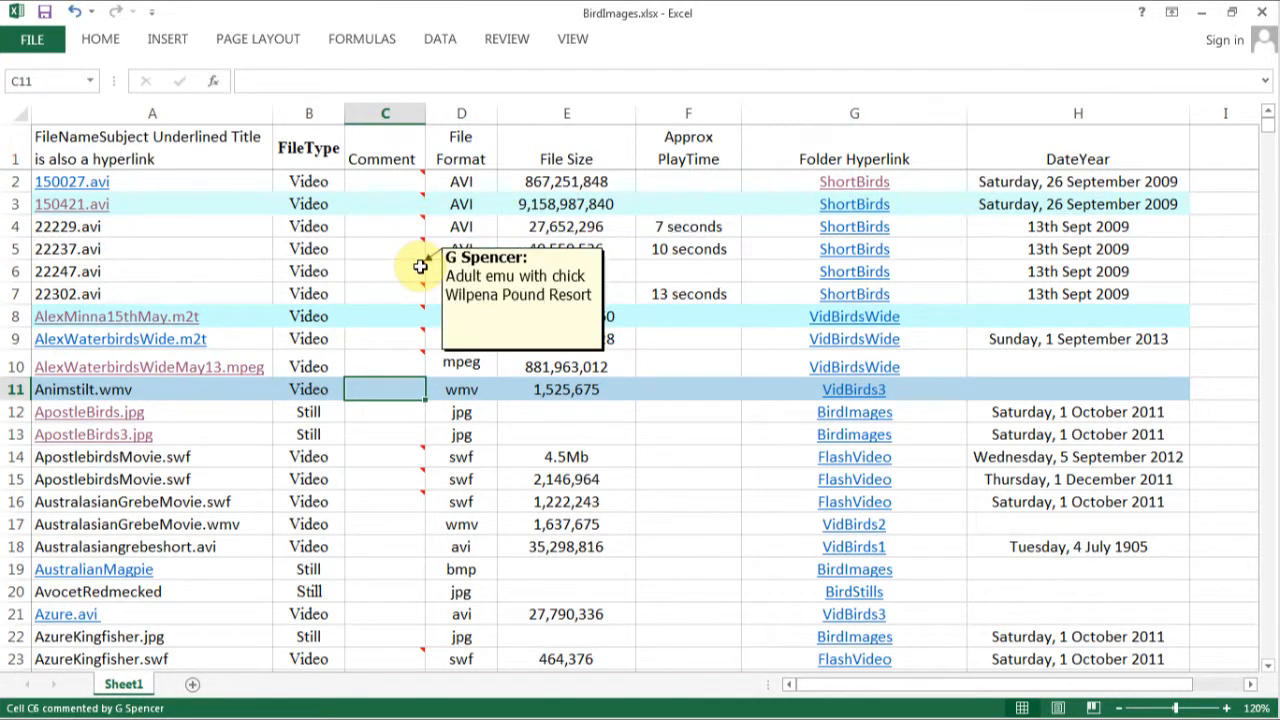
pyautogui.moveTo(360, 203)
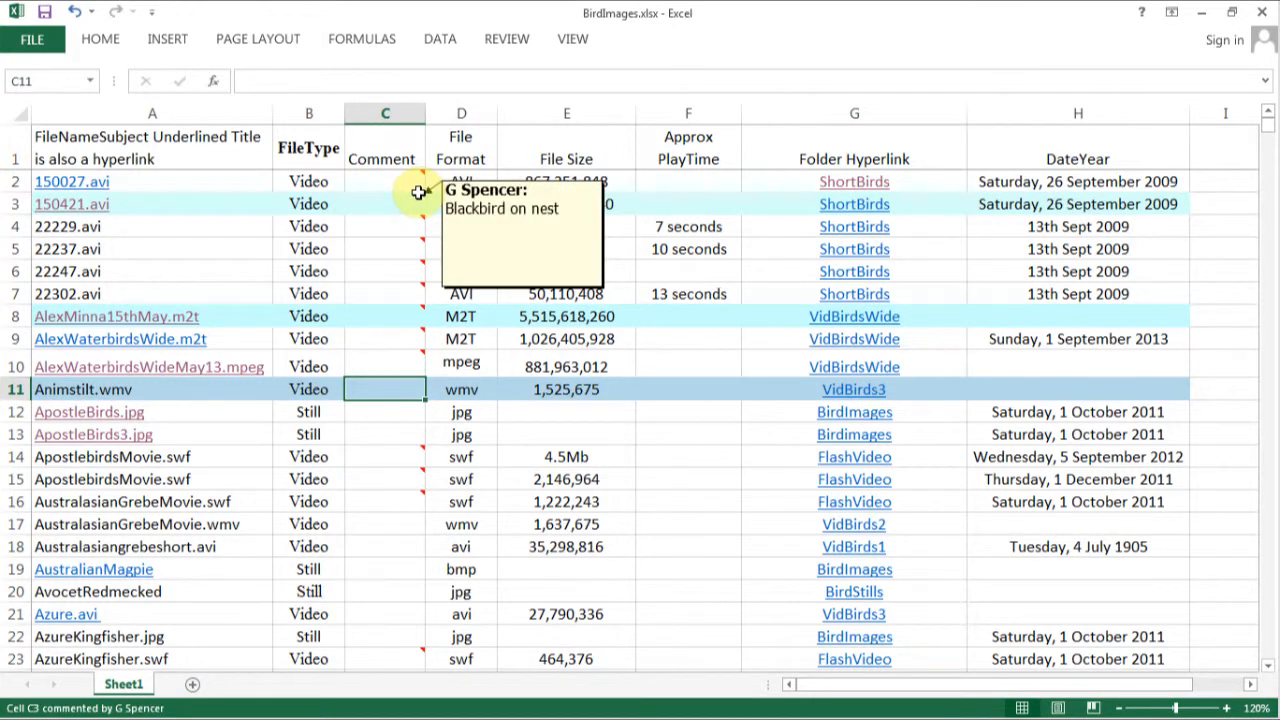
pyautogui.moveTo(418, 315)
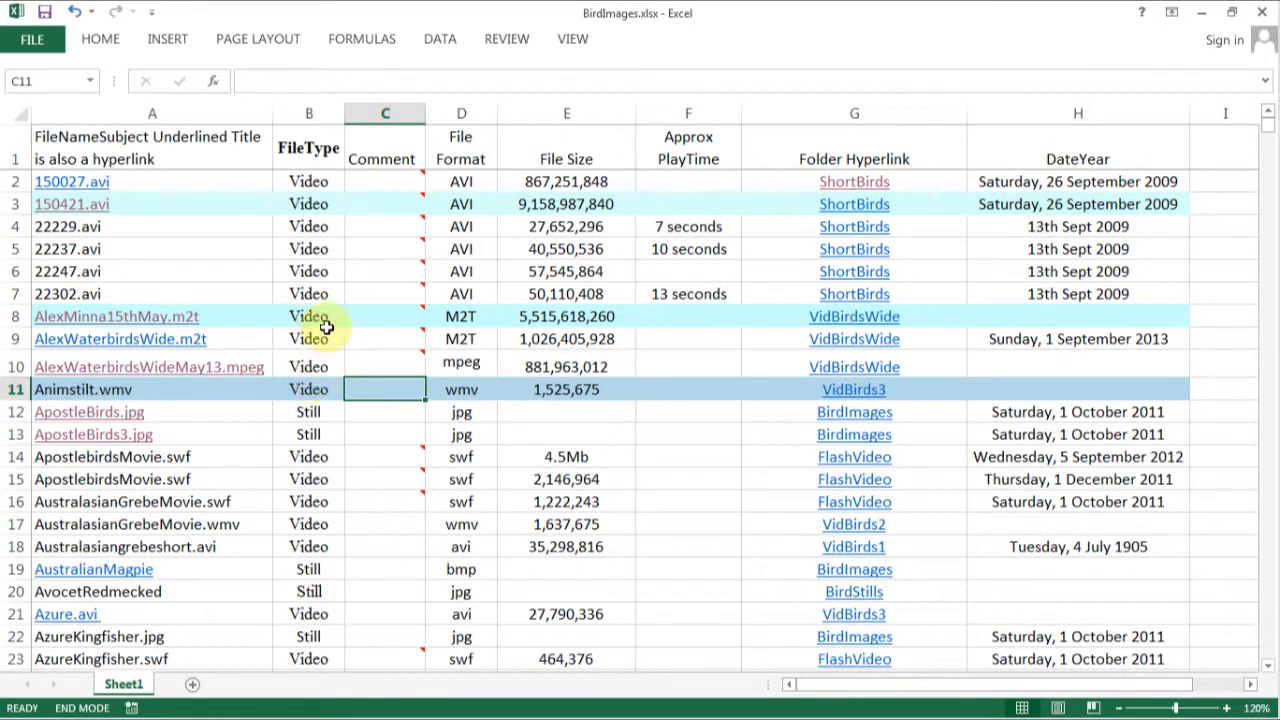
# Step: Insert a comment with filler text made of v and x letters in cell C12, and remove it
pyautogui.click(384, 413)
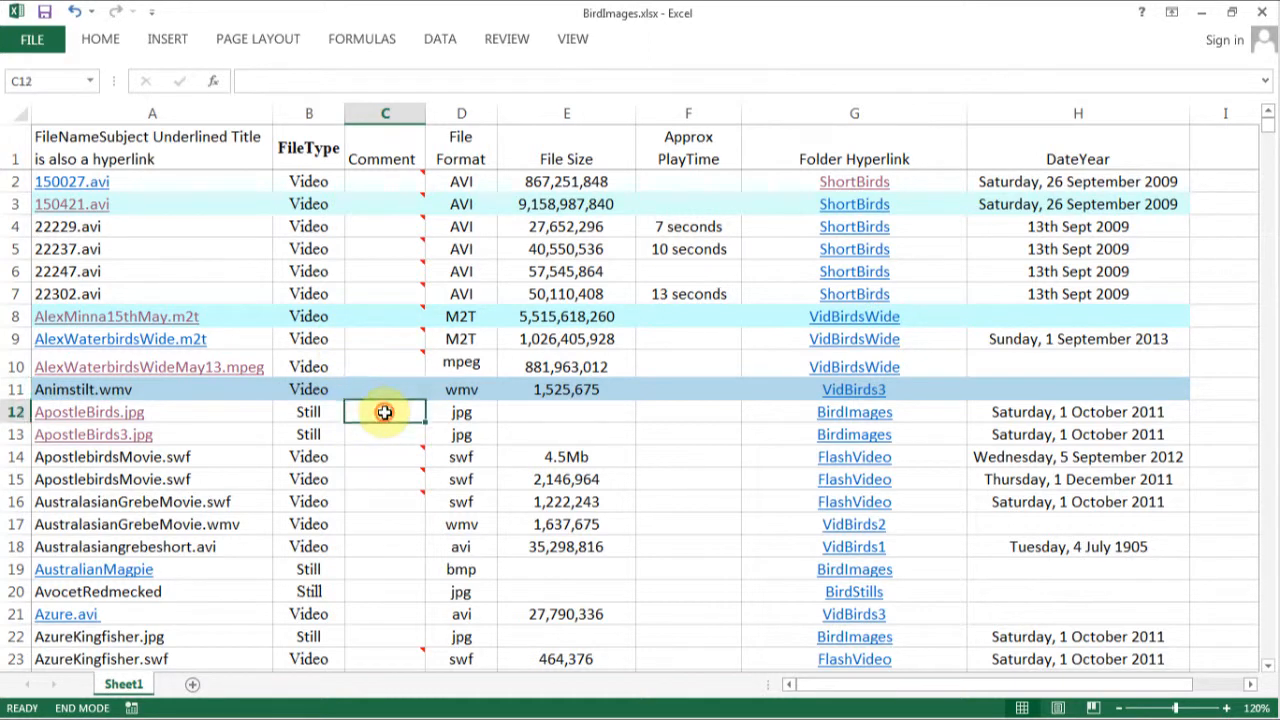
pyautogui.rightClick(386, 414)
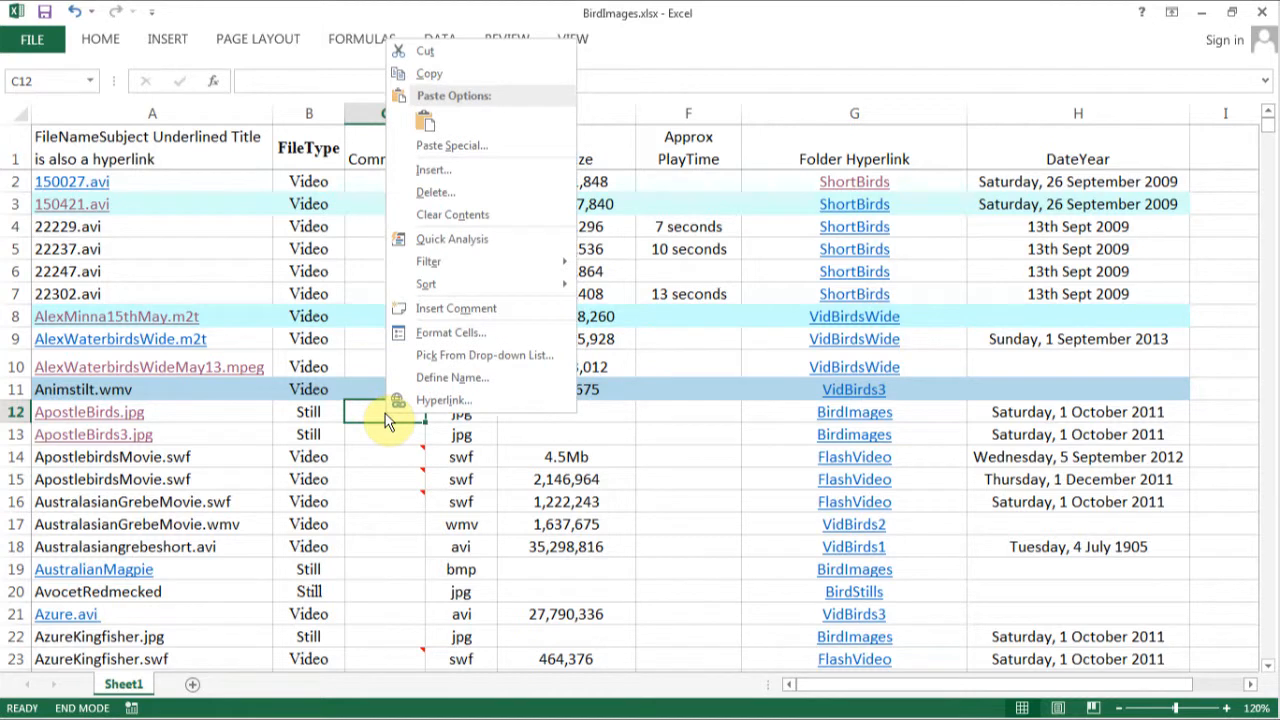
pyautogui.click(470, 308)
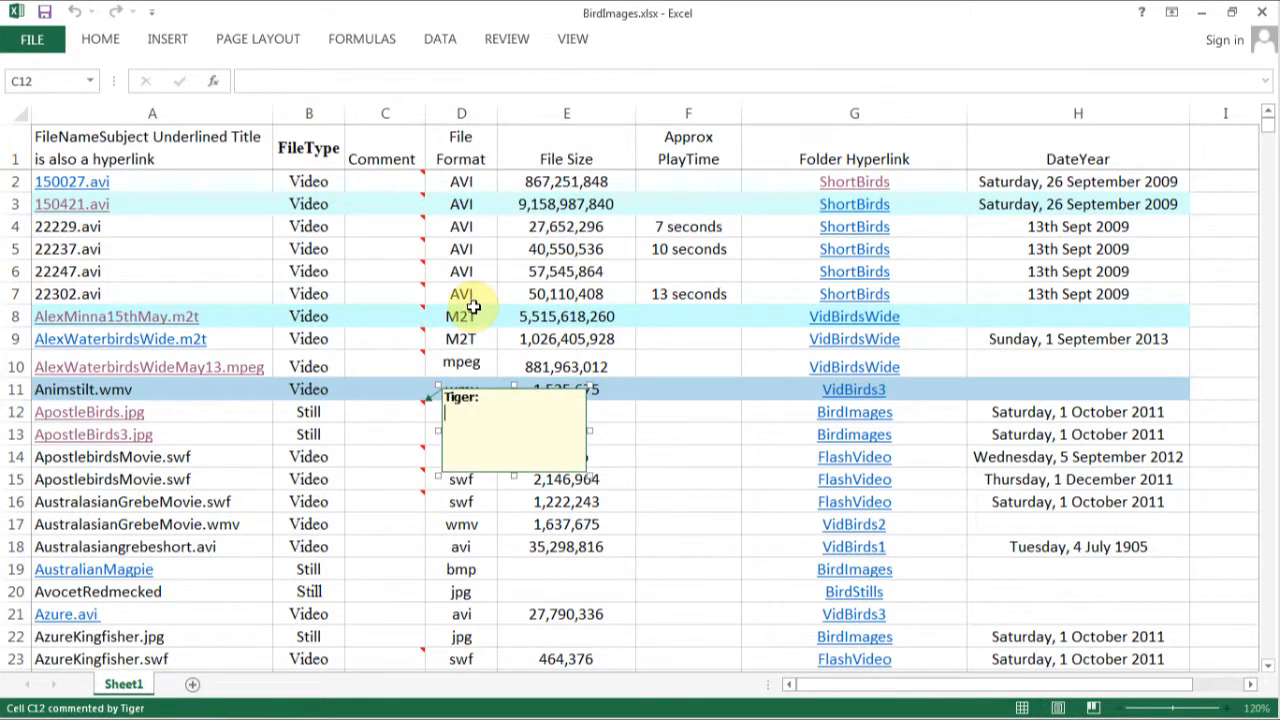
pyautogui.write('vx')
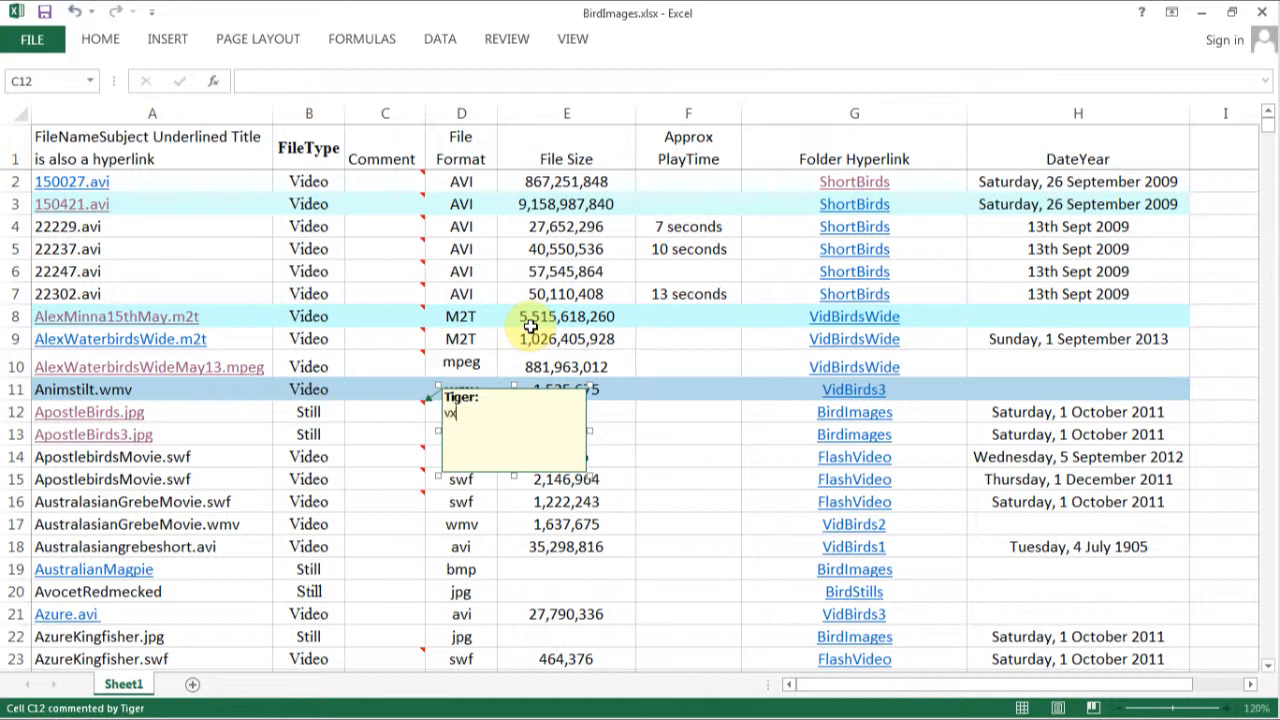
pyautogui.write('xxxxxxxxxxvxvxxvxxvxxvxvvxxvxxv')
pyautogui.write('xxxxxvxxxxx')
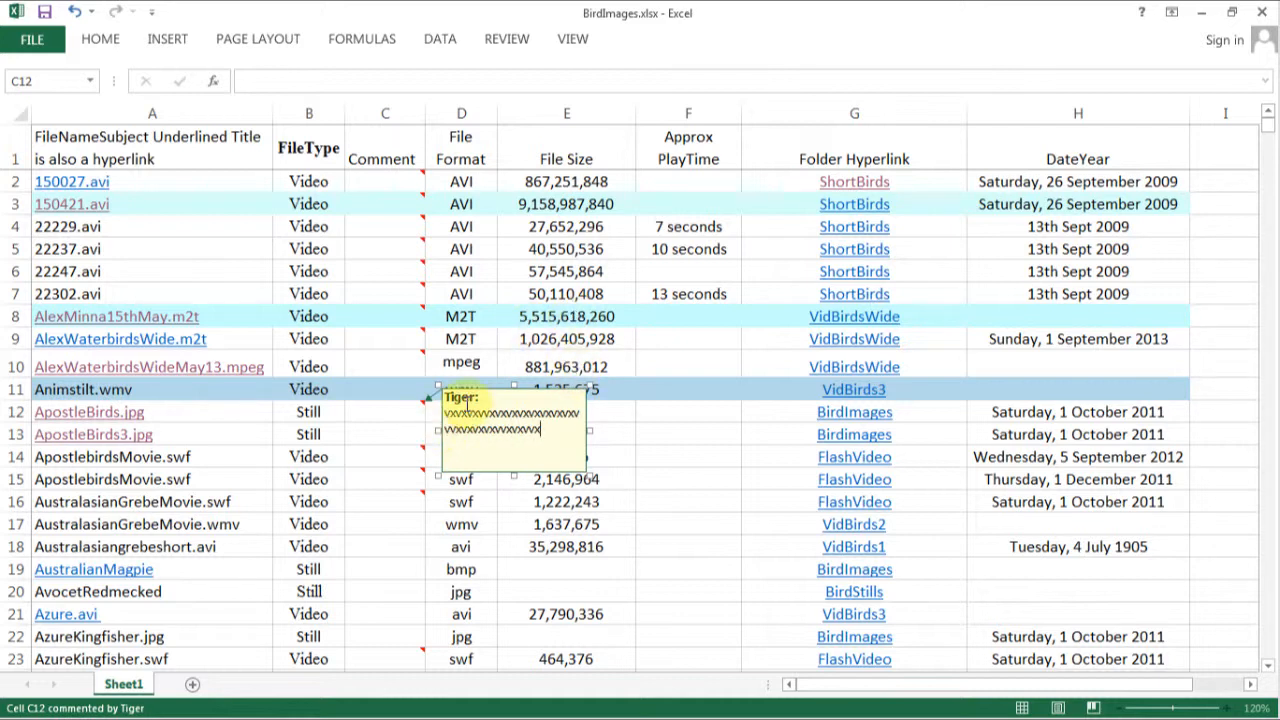
pyautogui.click(462, 386)
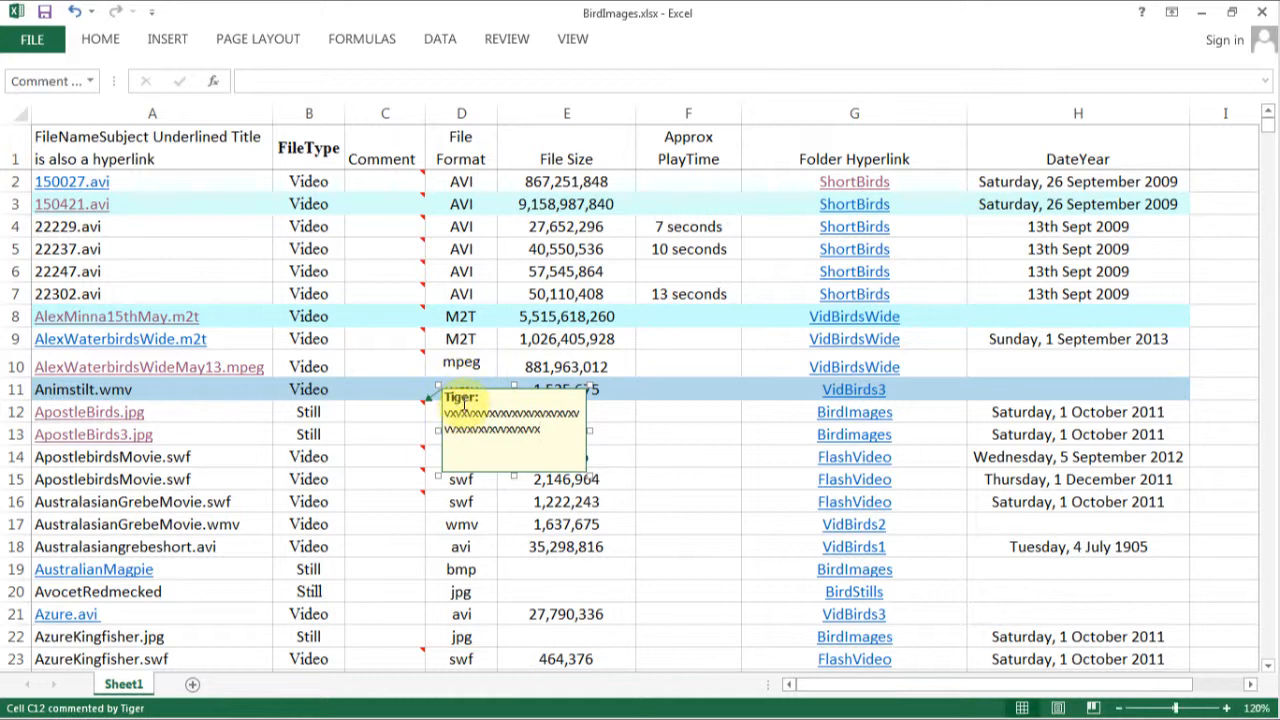
pyautogui.press('Escape')
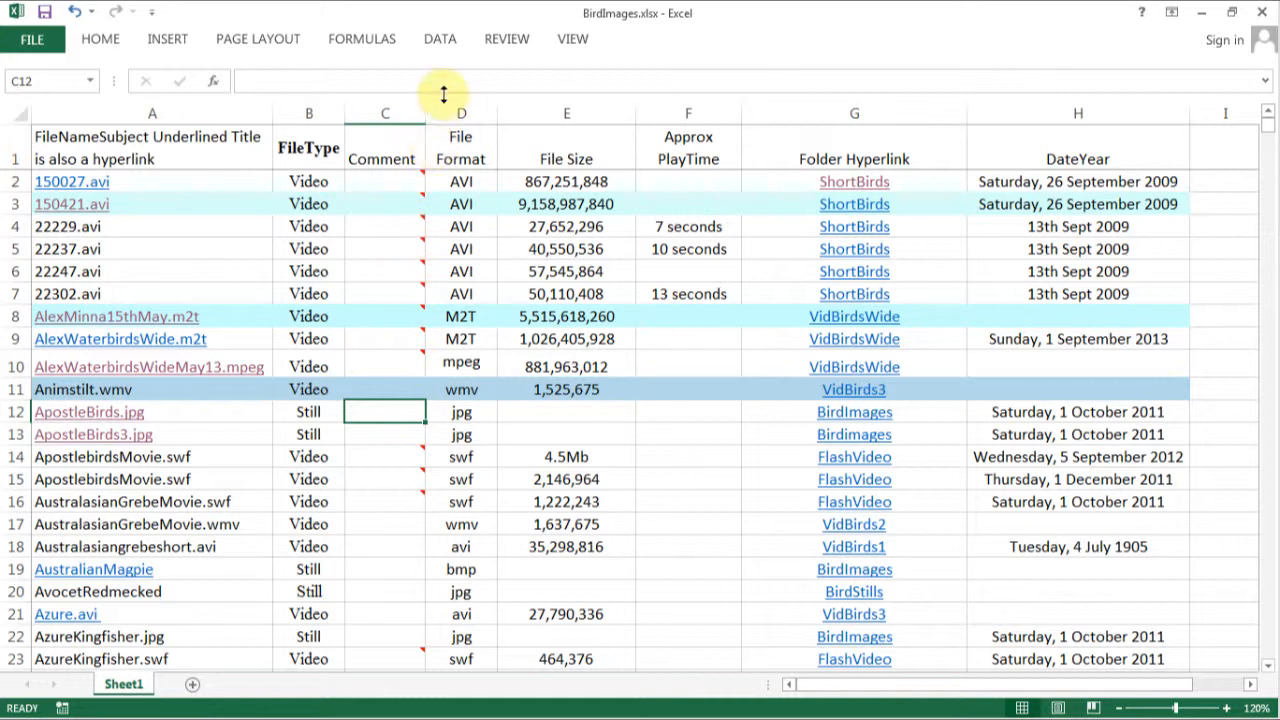
# Step: Look over the Freeze Panes options for the top row and first column, keeping the top row frozen
pyautogui.click(508, 39)
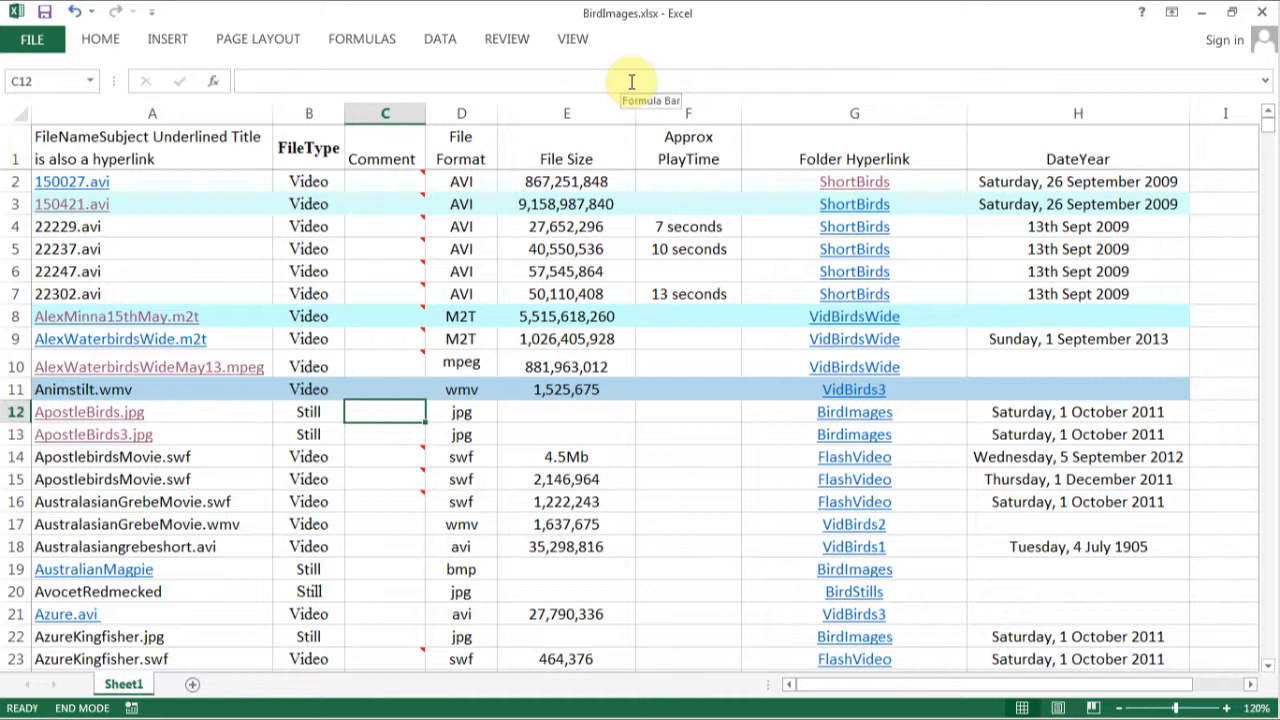
pyautogui.click(573, 42)
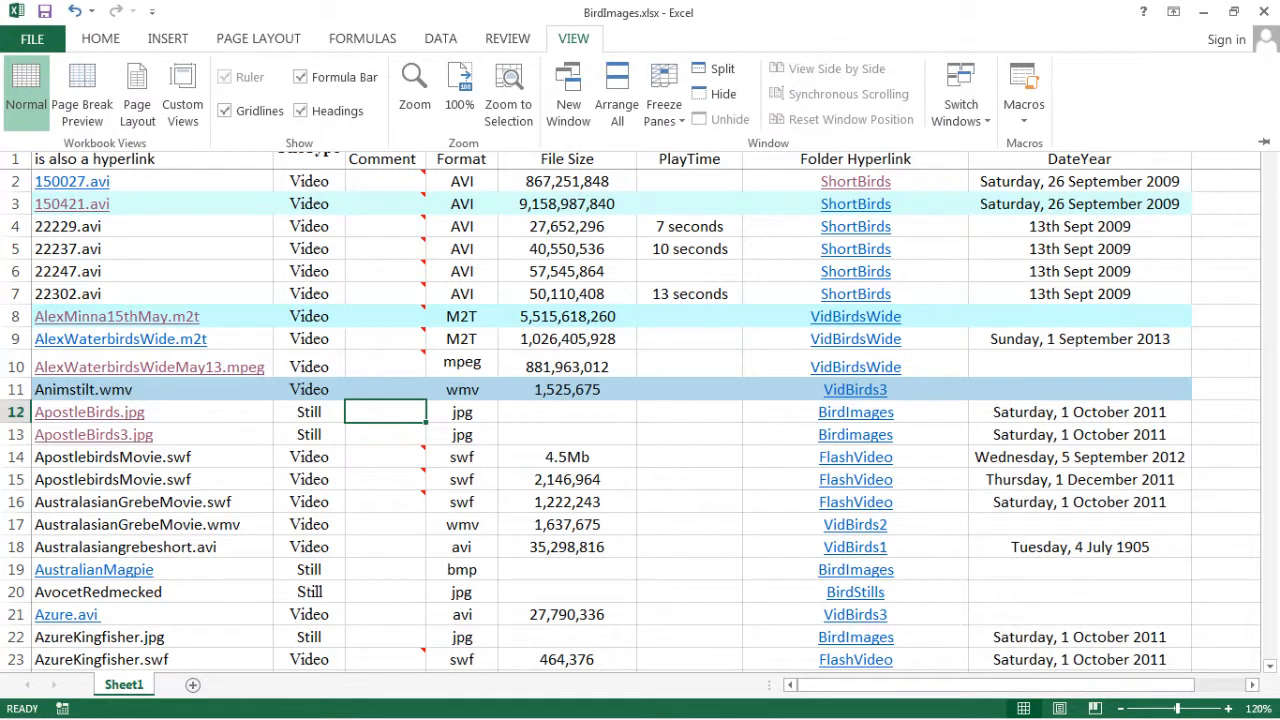
pyautogui.press('End')
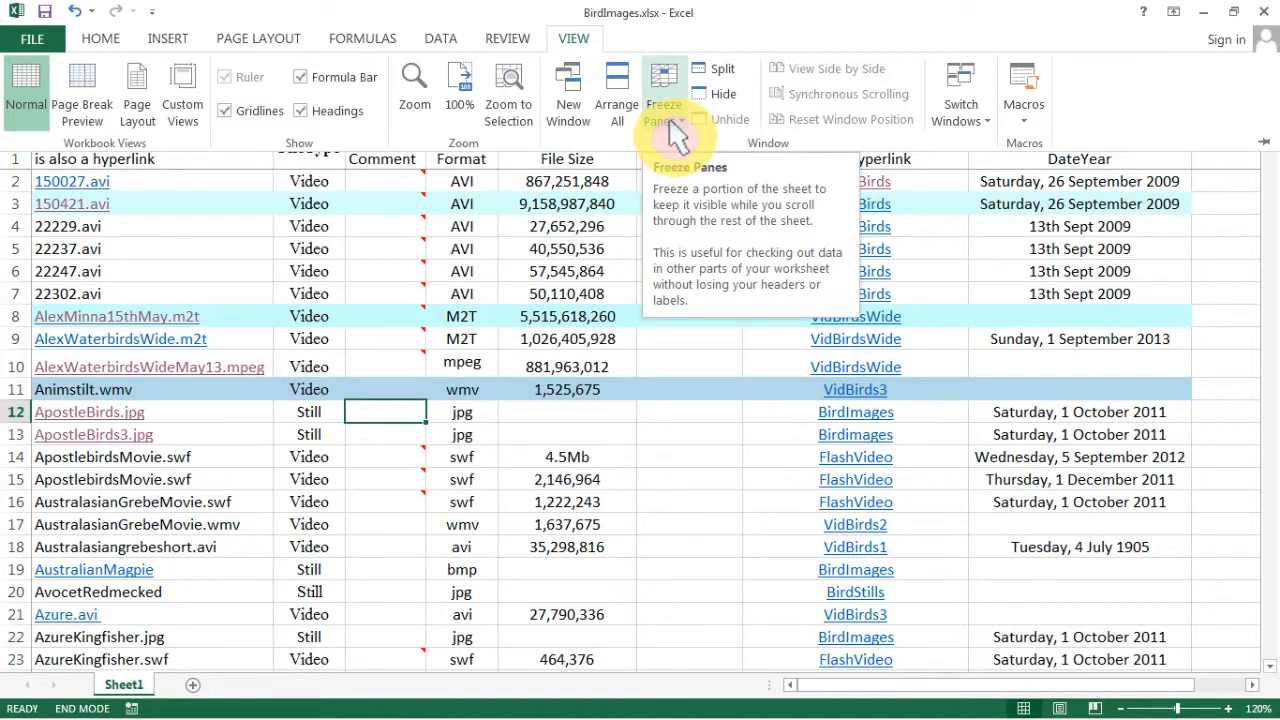
pyautogui.click(672, 122)
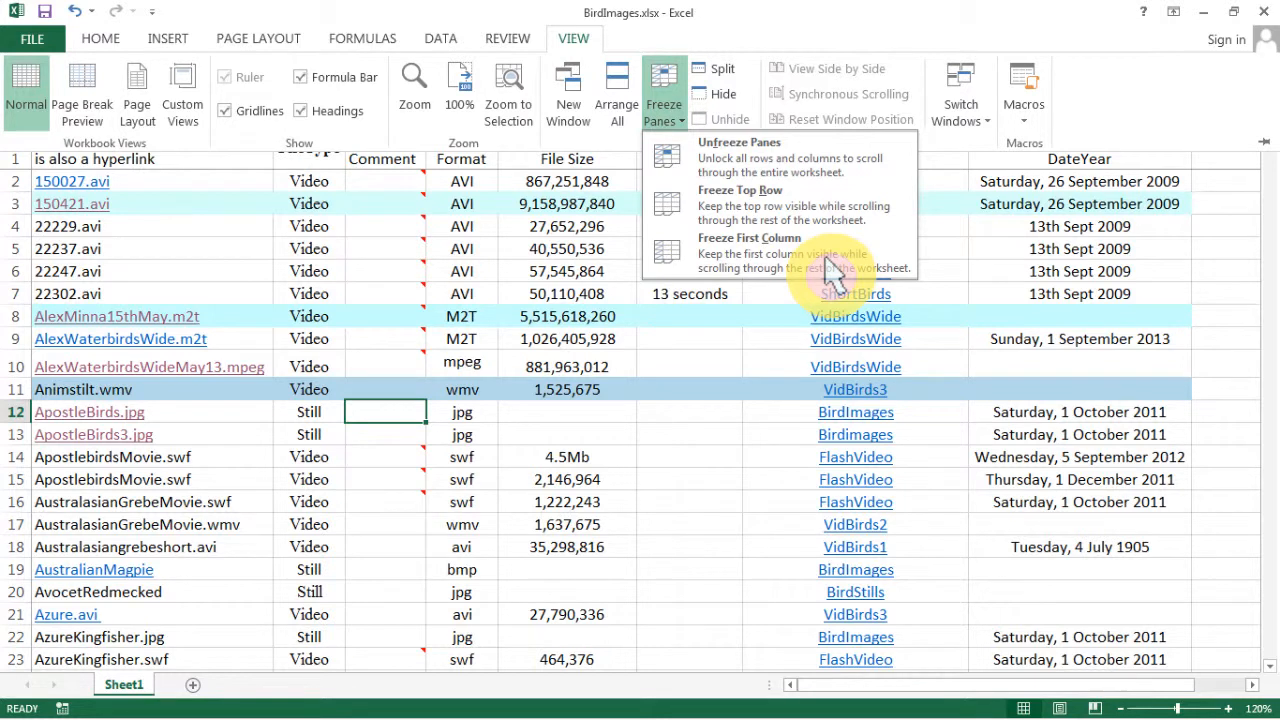
pyautogui.click(826, 262)
pyautogui.press('End')
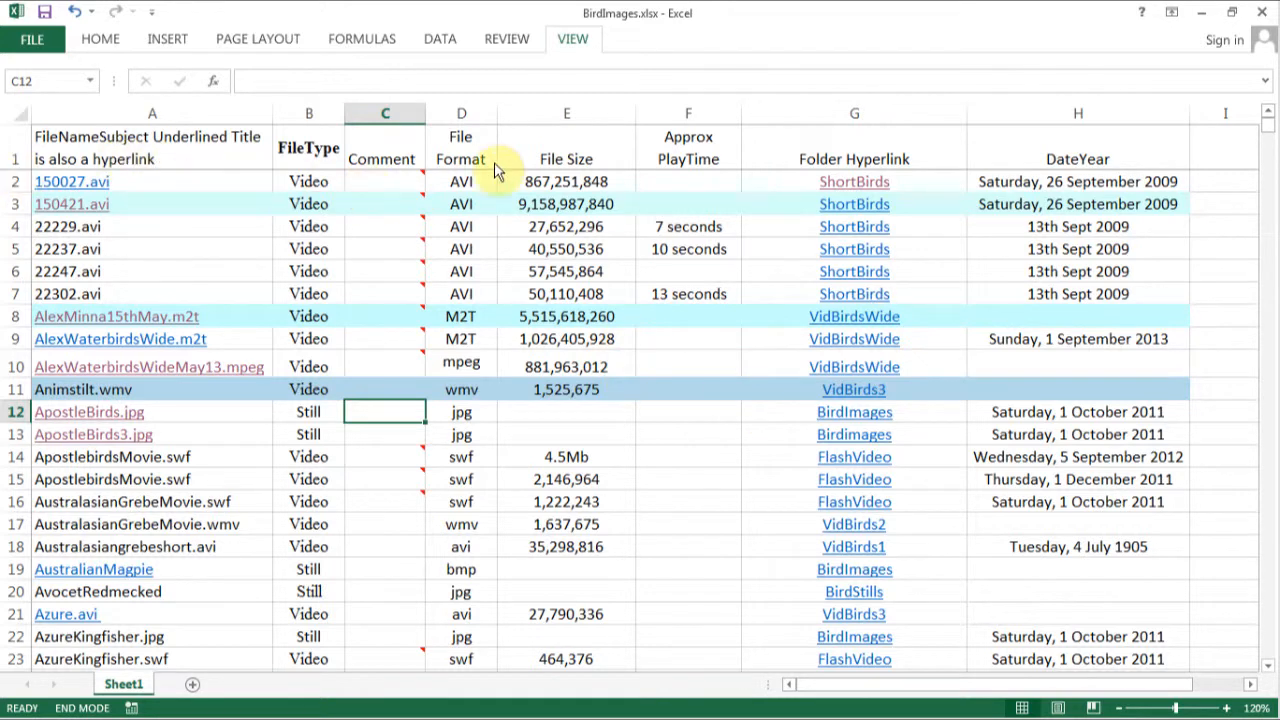
# Step: Examine how the frozen header row behaves further down the catalogue, and return to the first records
pyautogui.scroll(-1, 720, 367)
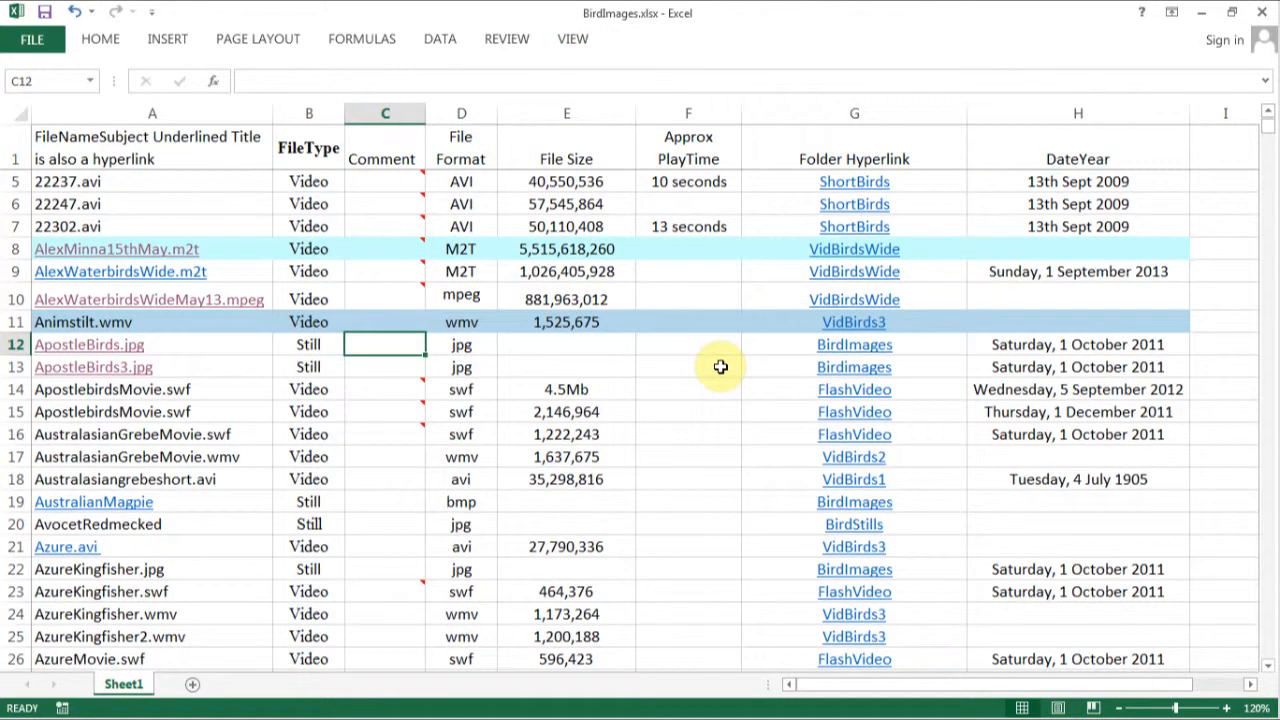
pyautogui.scroll(-5, 720, 367)
pyautogui.scroll(-4, 721, 361)
pyautogui.scroll(-4, 721, 358)
pyautogui.scroll(-6, 721, 368)
pyautogui.scroll(11, 714, 415)
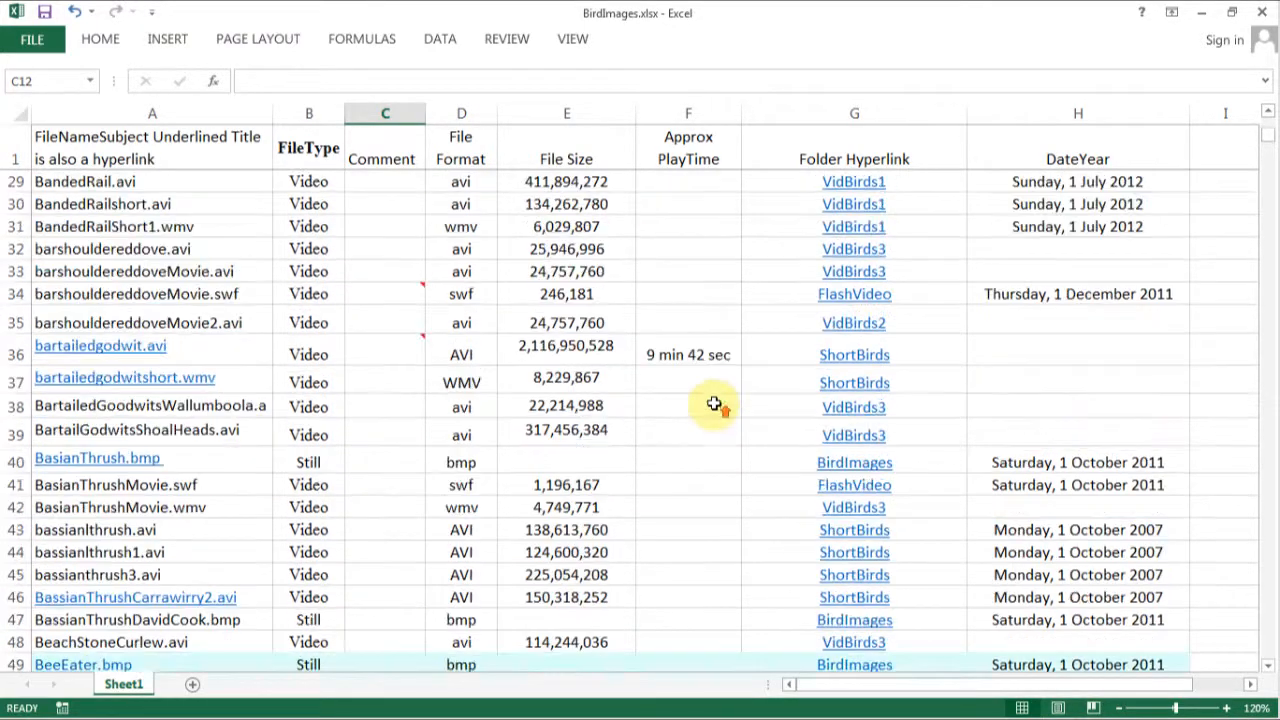
pyautogui.scroll(6, 714, 404)
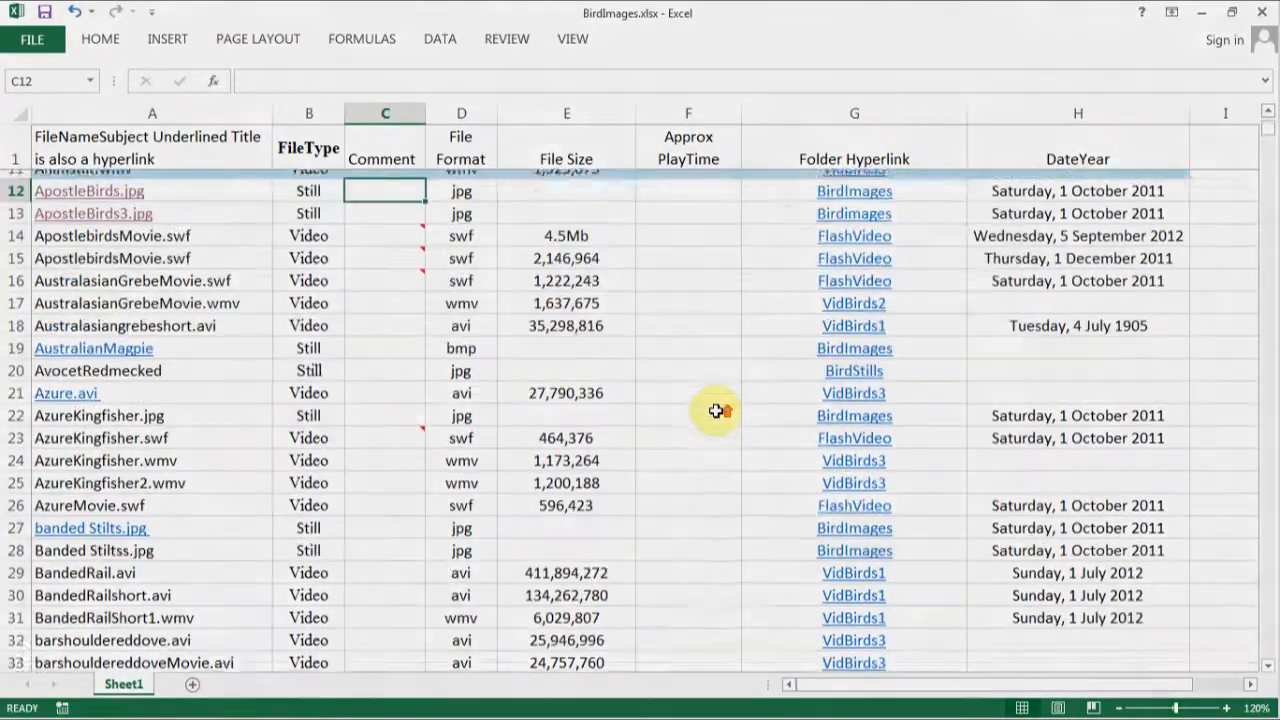
pyautogui.scroll(4, 716, 410)
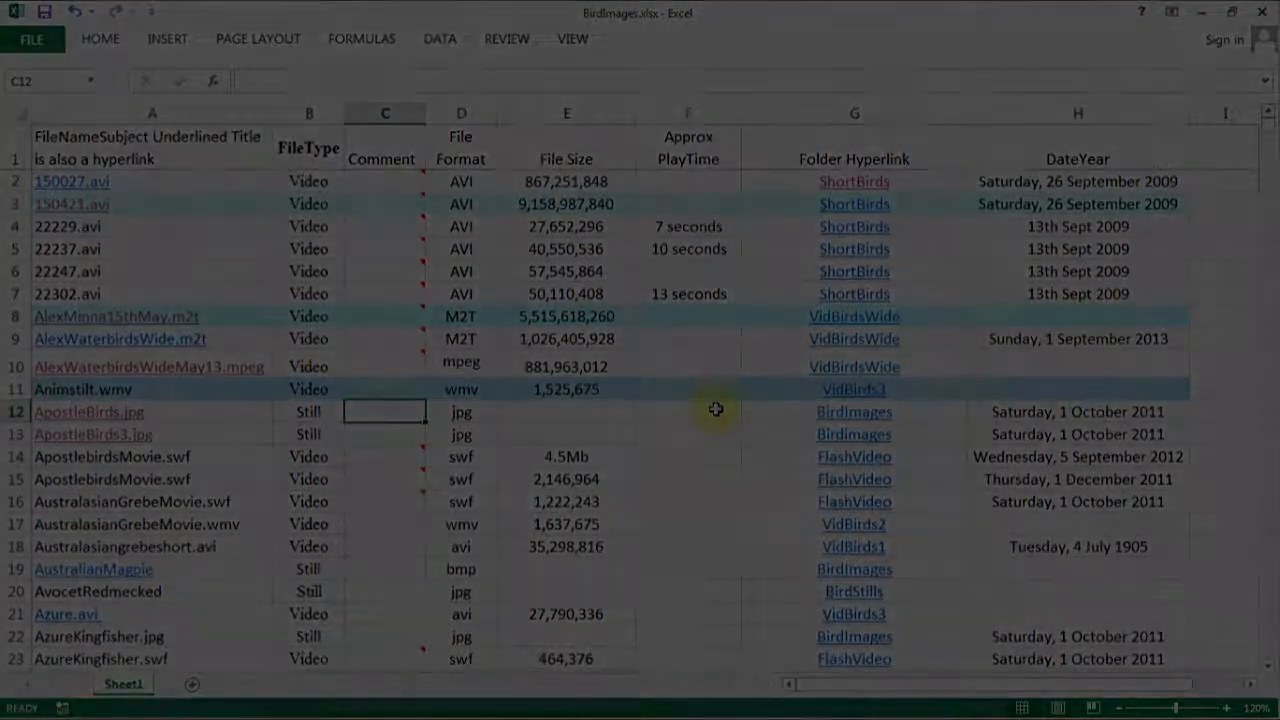